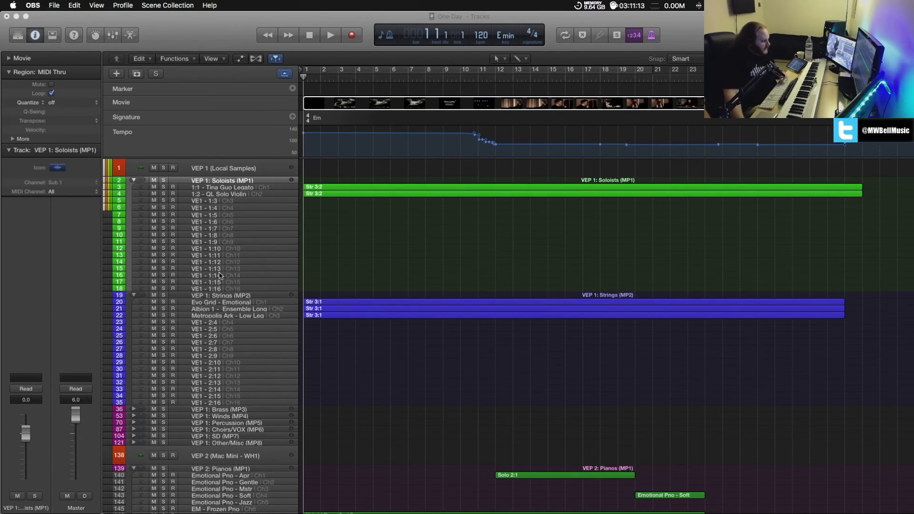
# Check the system's CPU load in Activity Monitor, close its window, and return to the Logic Pro project.
pyautogui.click(357, 270)
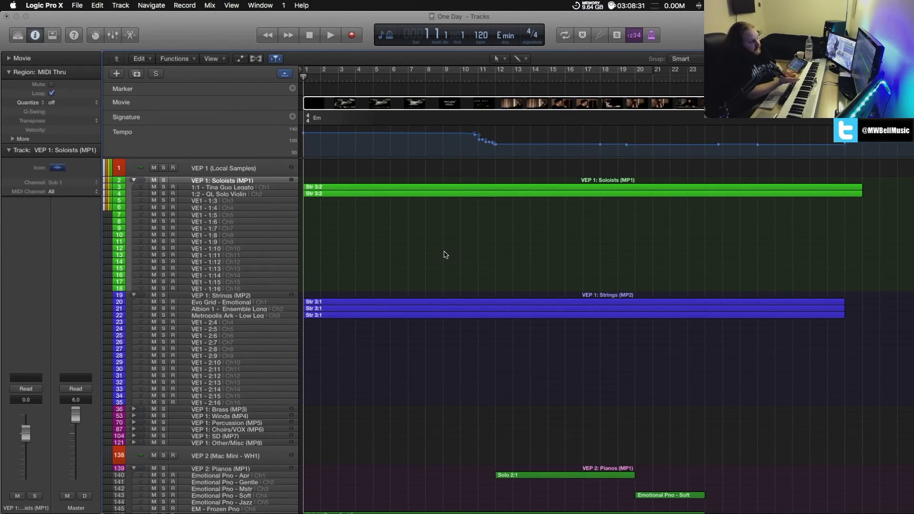
pyautogui.moveTo(277, 508)
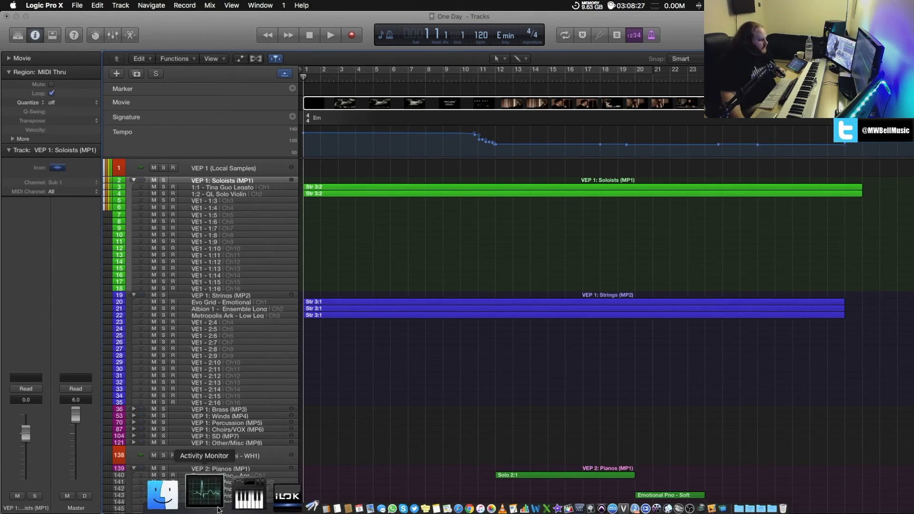
pyautogui.click(215, 509)
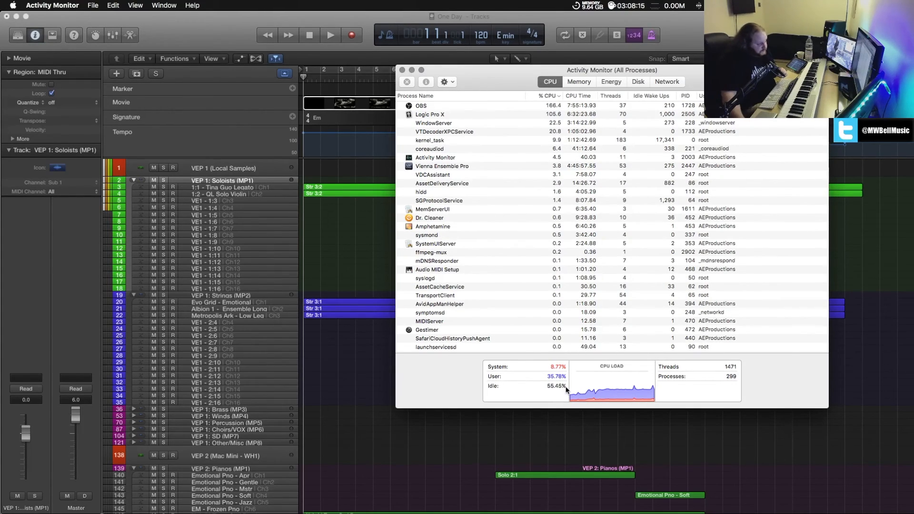
pyautogui.click(402, 70)
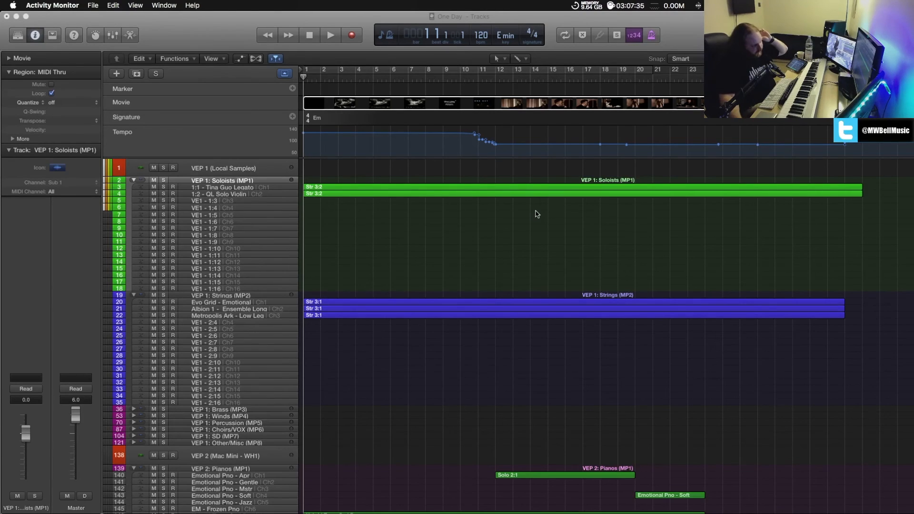
pyautogui.click(428, 225)
pyautogui.scroll(-1, 397, 224)
pyautogui.scroll(2, 397, 223)
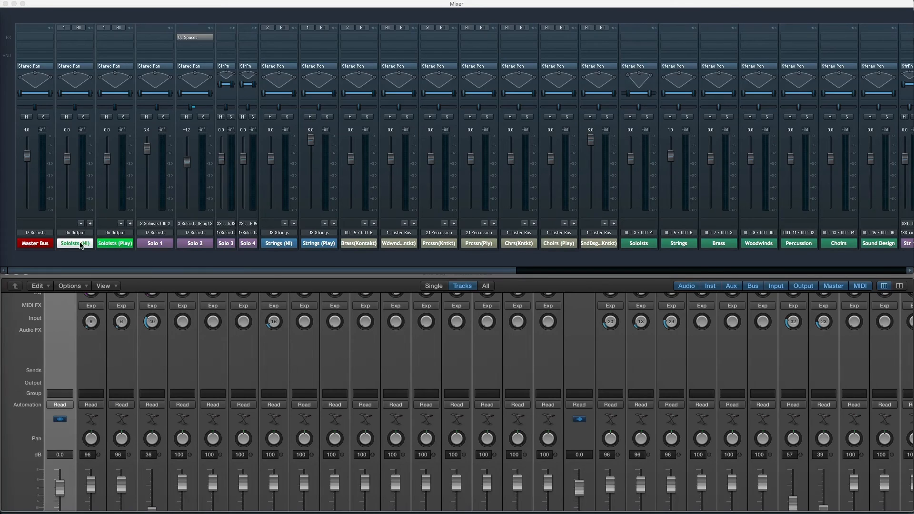
# Inspect the insert effects available for String Ensemble - Long in the Strings (NI) channel's Kontakt instance, adding none, and close the plug-in window.
pyautogui.doubleClick(275, 245)
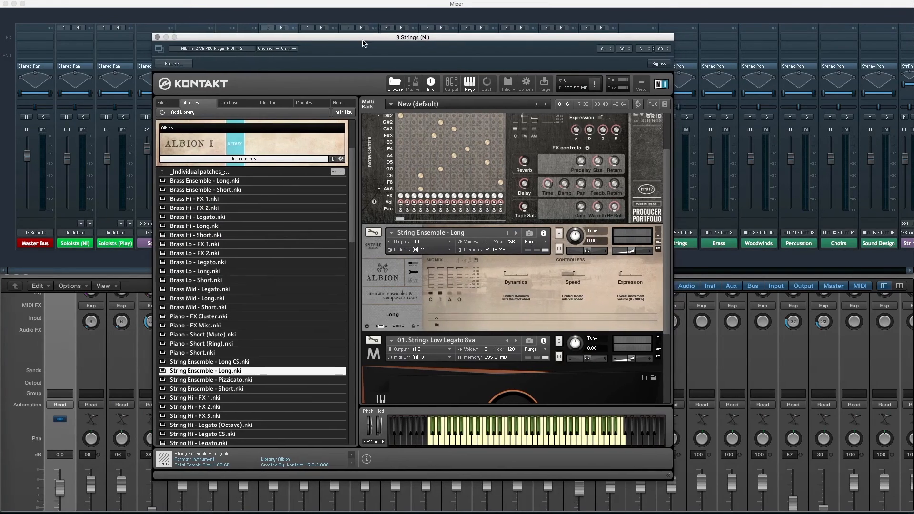
pyautogui.moveTo(370, 44); pyautogui.dragTo(326, 24)
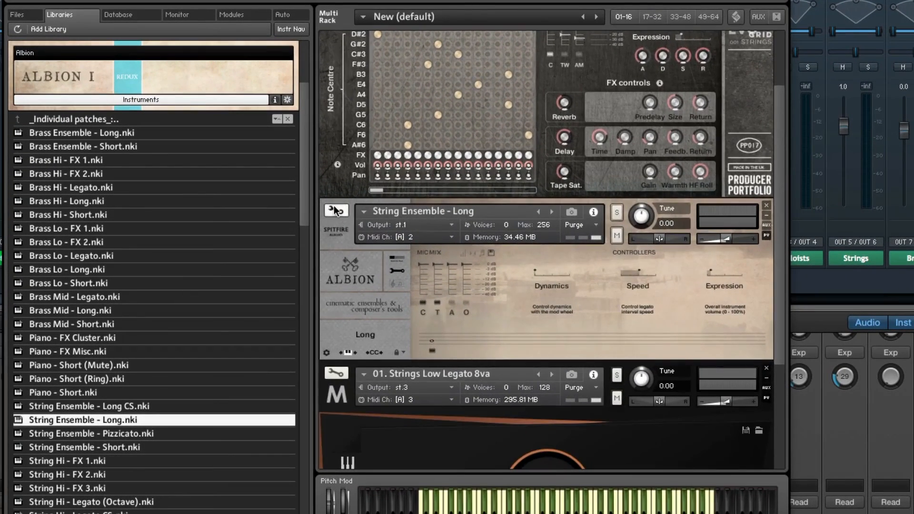
pyautogui.click(336, 210)
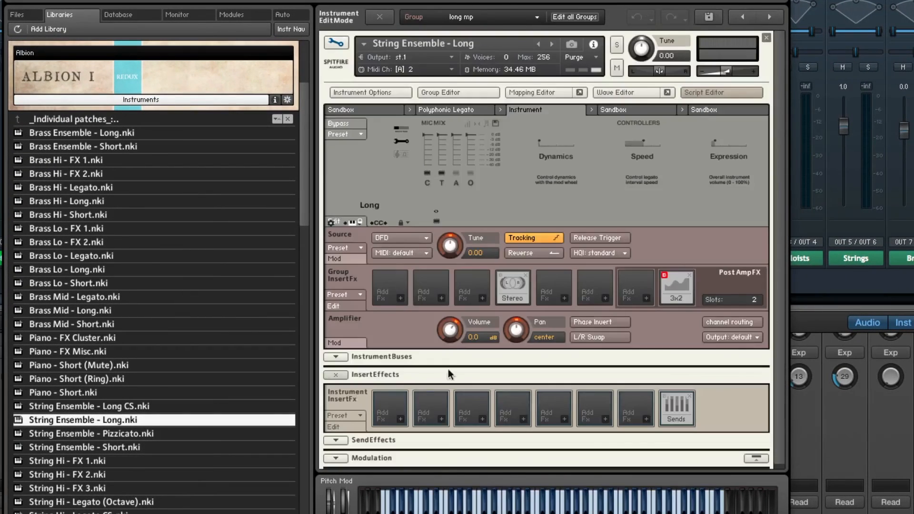
pyautogui.click(398, 415)
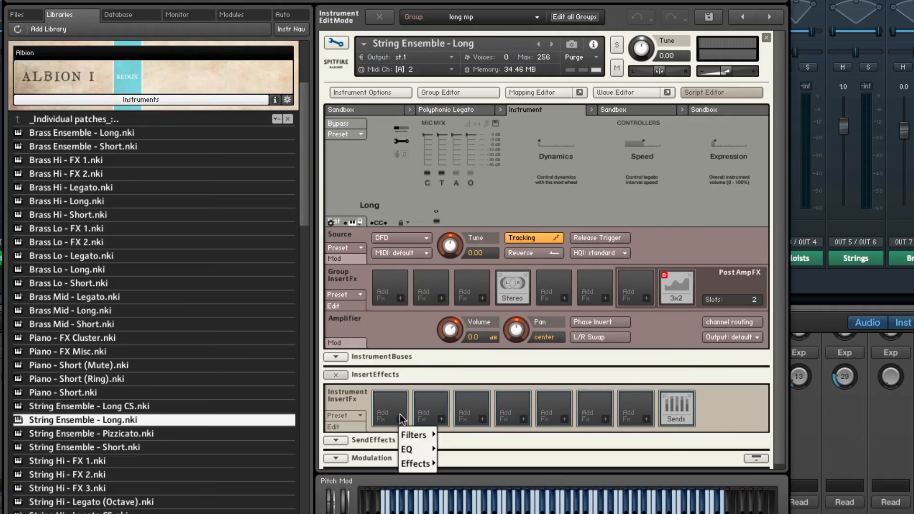
pyautogui.moveTo(416, 463)
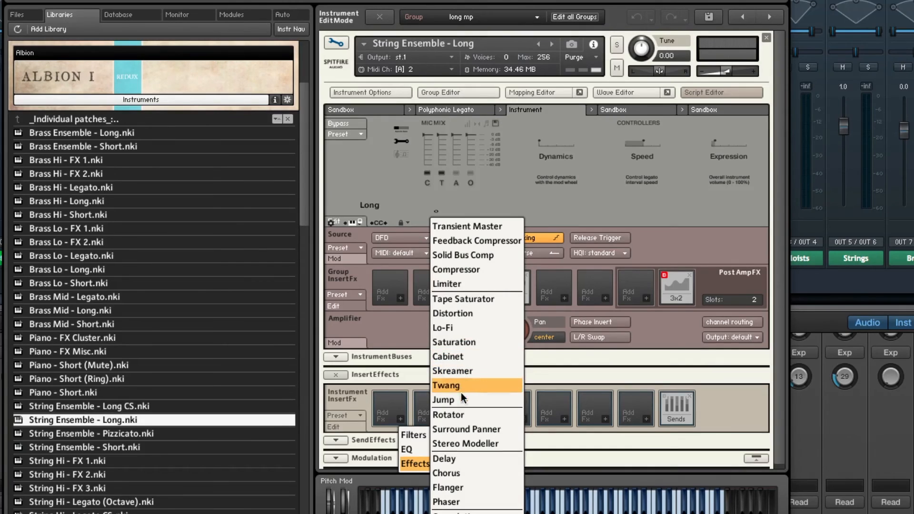
pyautogui.click(566, 370)
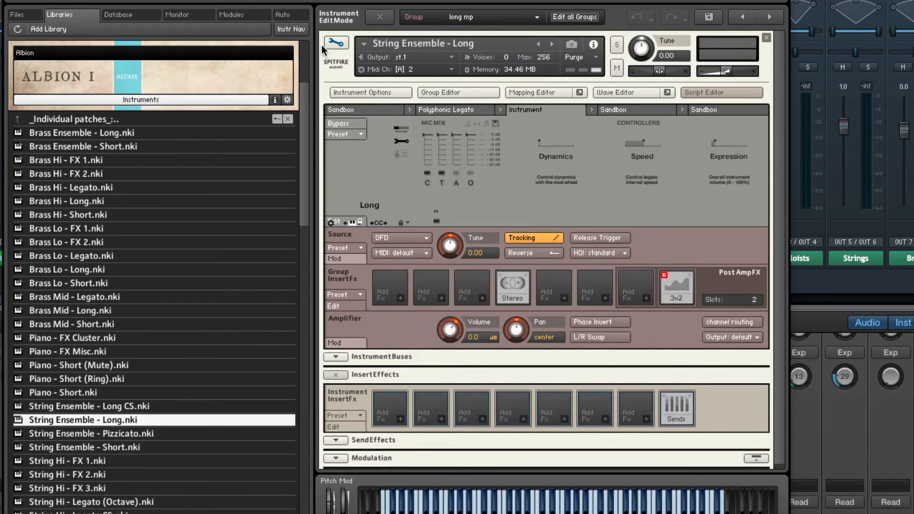
pyautogui.click(334, 43)
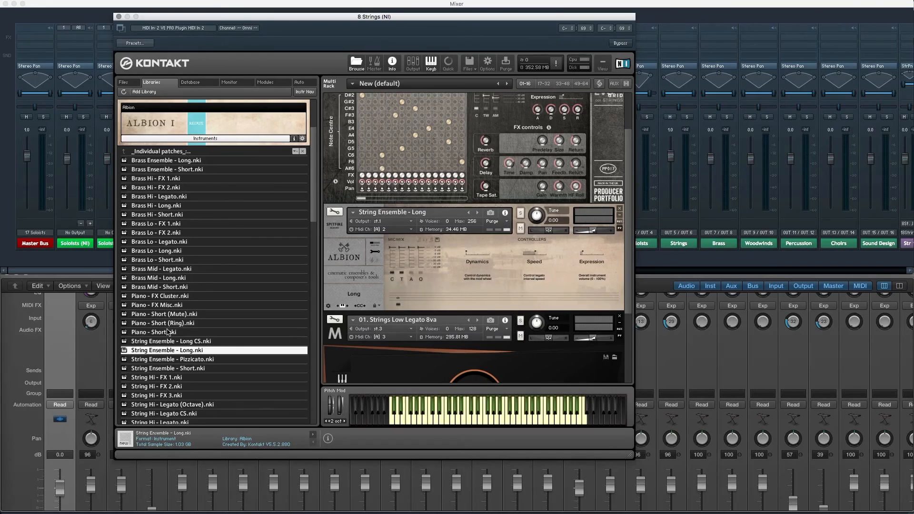
pyautogui.click(118, 17)
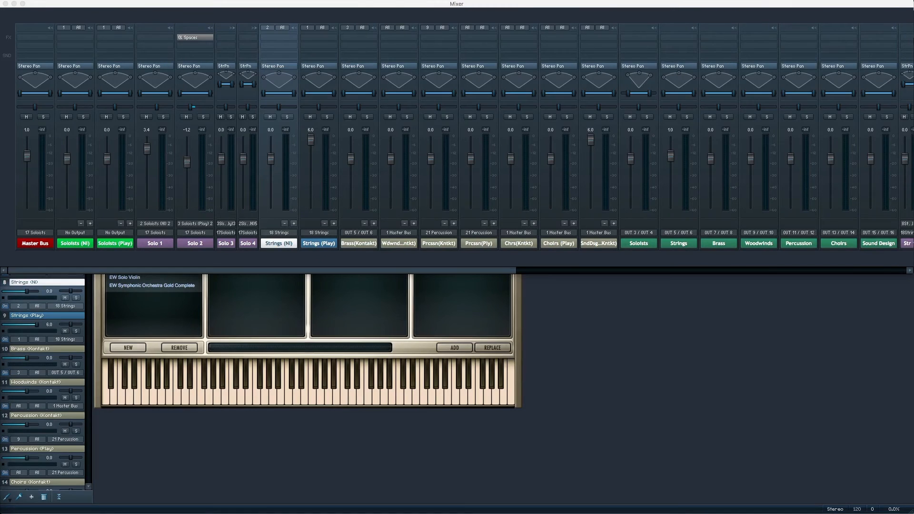
# Switch to Logic Pro's mixer and examine the audio effects and output routing of the instrument group channels.
pyautogui.press('super+Tab')
pyautogui.hscroll(15, 473, 344)
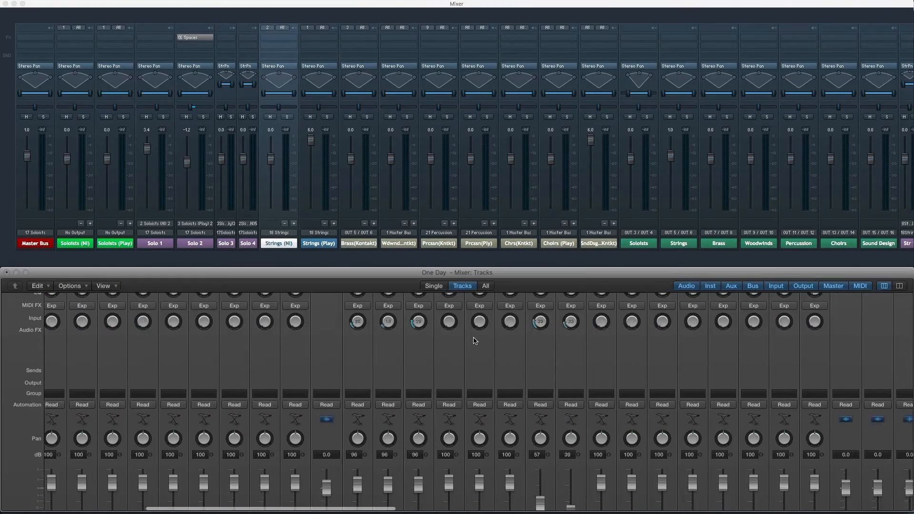
pyautogui.hscroll(10, 473, 341)
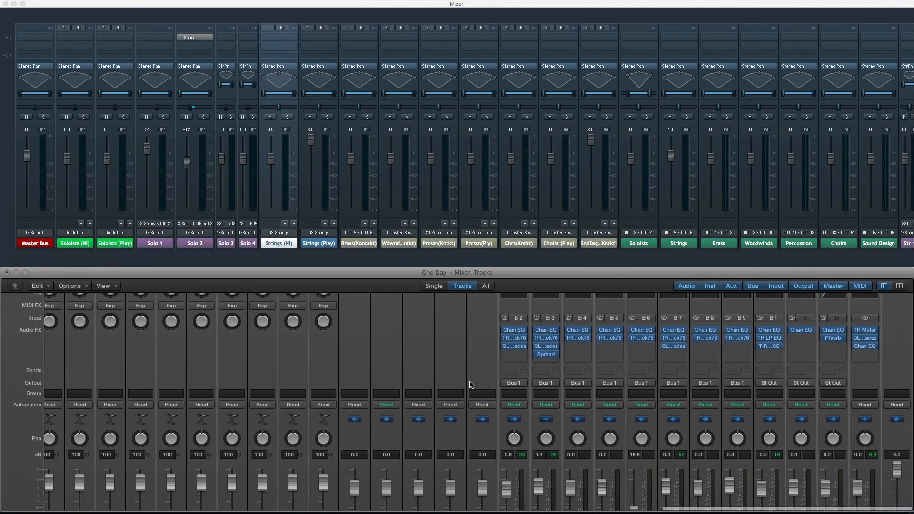
pyautogui.scroll(-5, 470, 385)
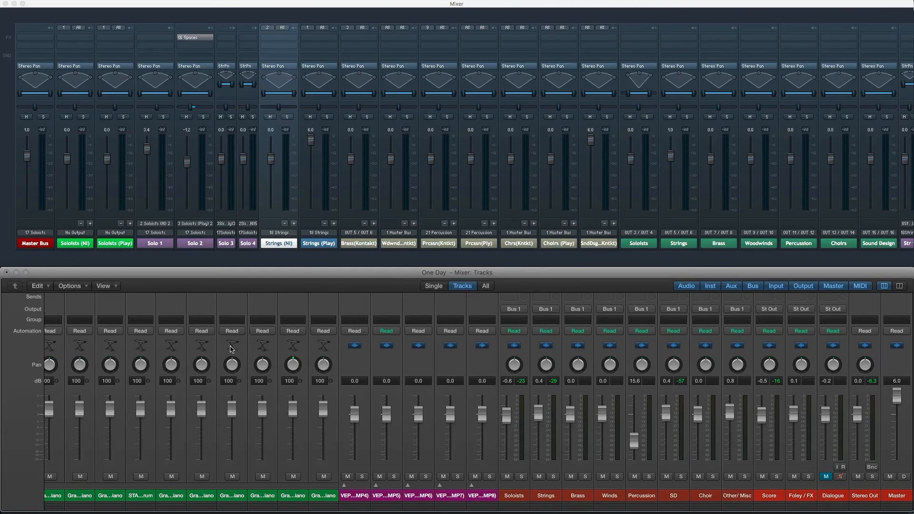
# Examine the mixer from the VEP 1 instrument, return and MIDI channels through to the Soloists, Strings and other group channels with their effects.
pyautogui.hscroll(-1, 231, 346)
pyautogui.hscroll(-15, 231, 346)
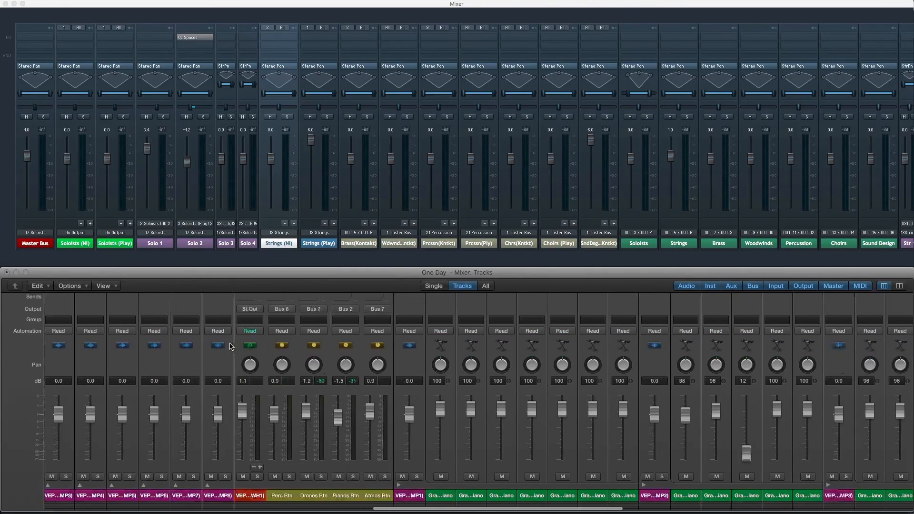
pyautogui.hscroll(-15, 231, 346)
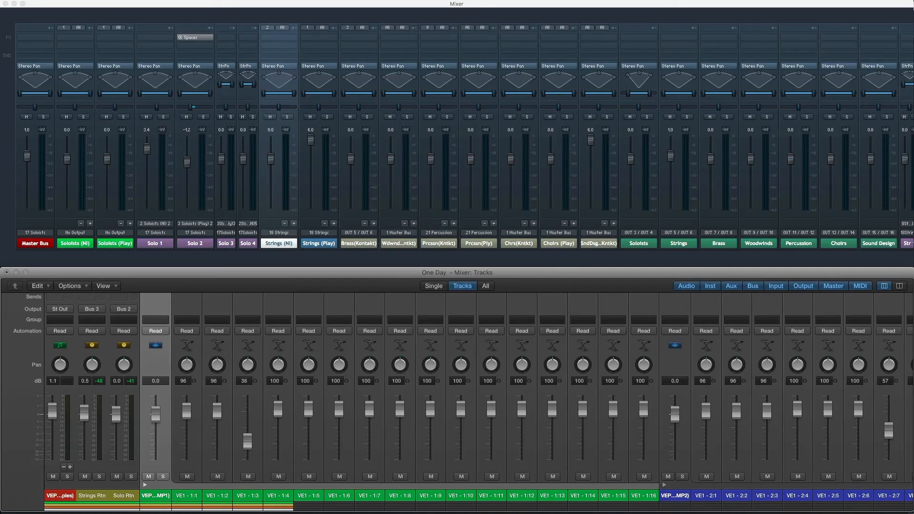
pyautogui.hscroll(15, 419, 460)
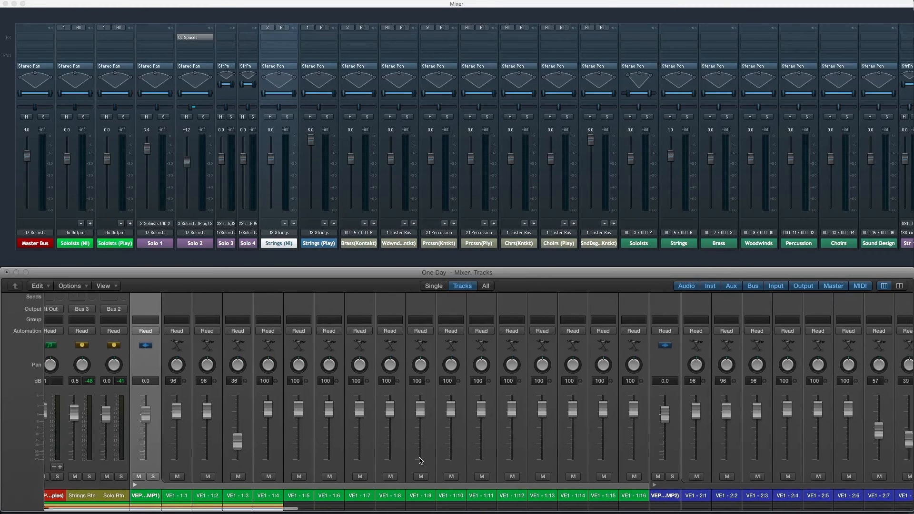
pyautogui.hscroll(8, 418, 460)
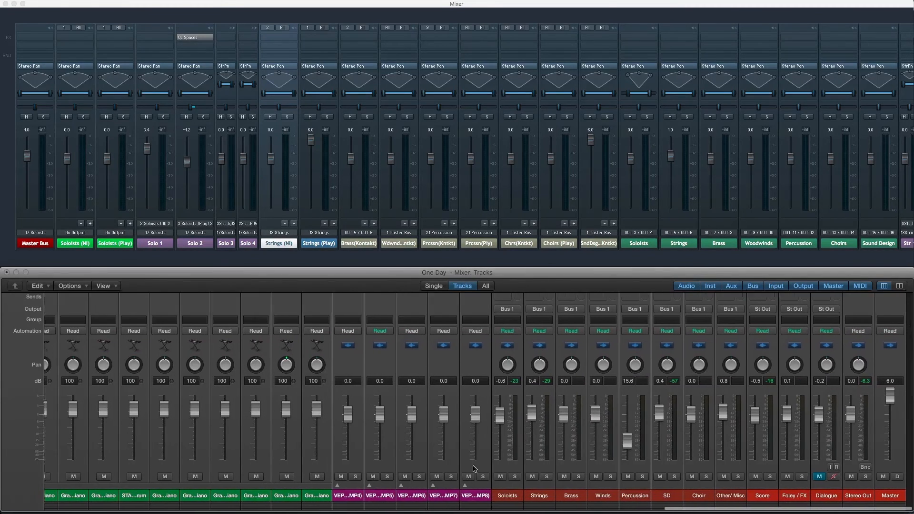
pyautogui.scroll(4, 517, 419)
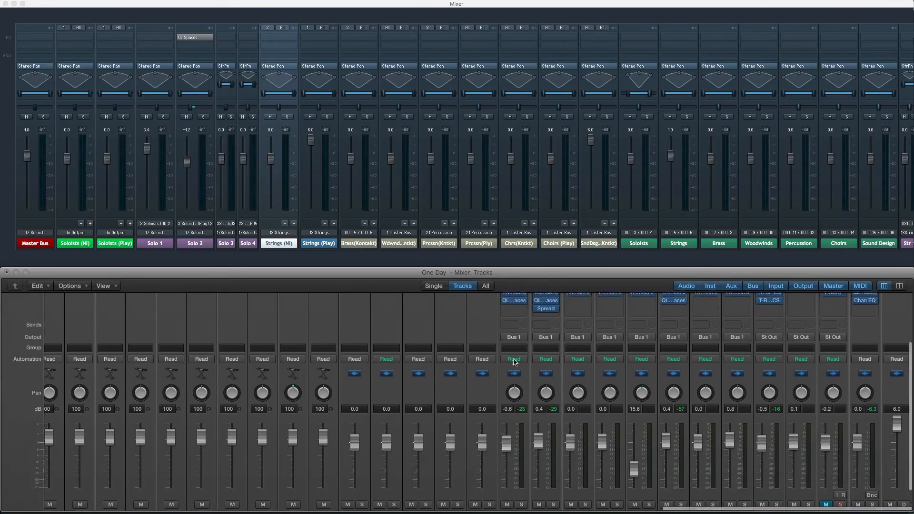
pyautogui.moveTo(524, 318)
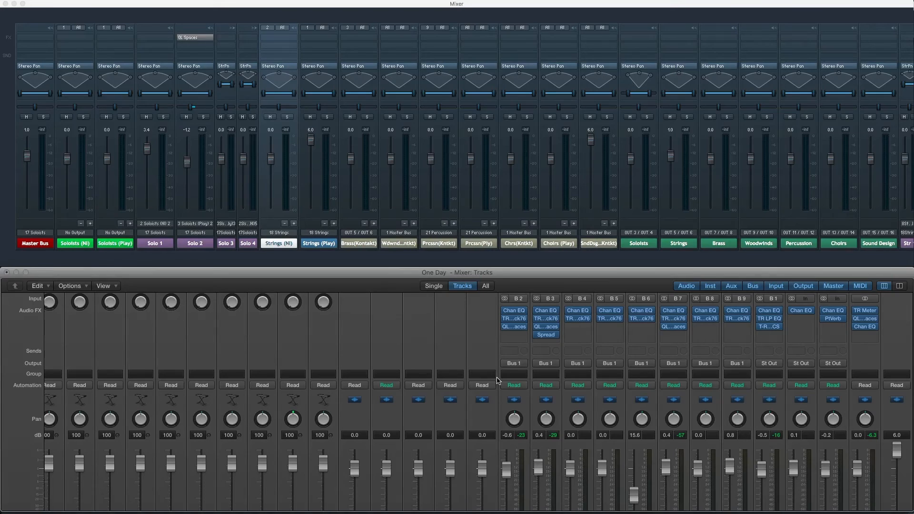
pyautogui.scroll(-3, 508, 379)
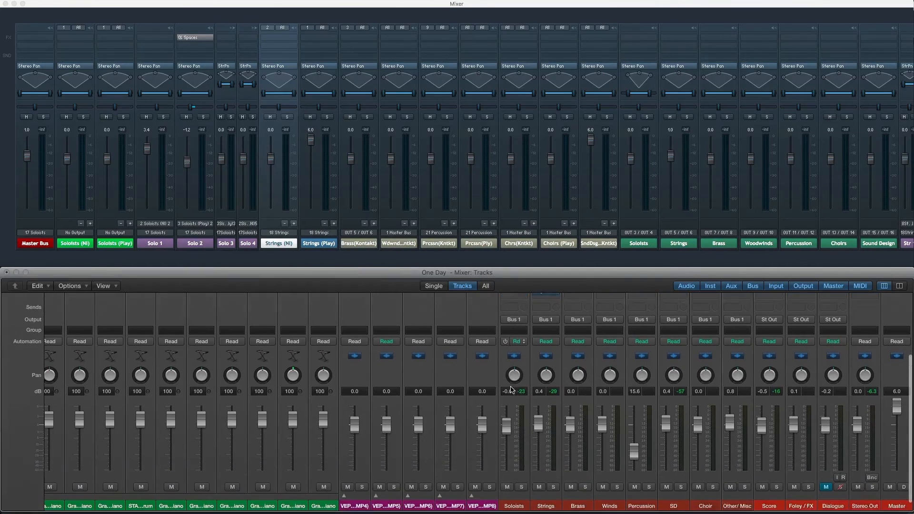
pyautogui.scroll(5, 509, 390)
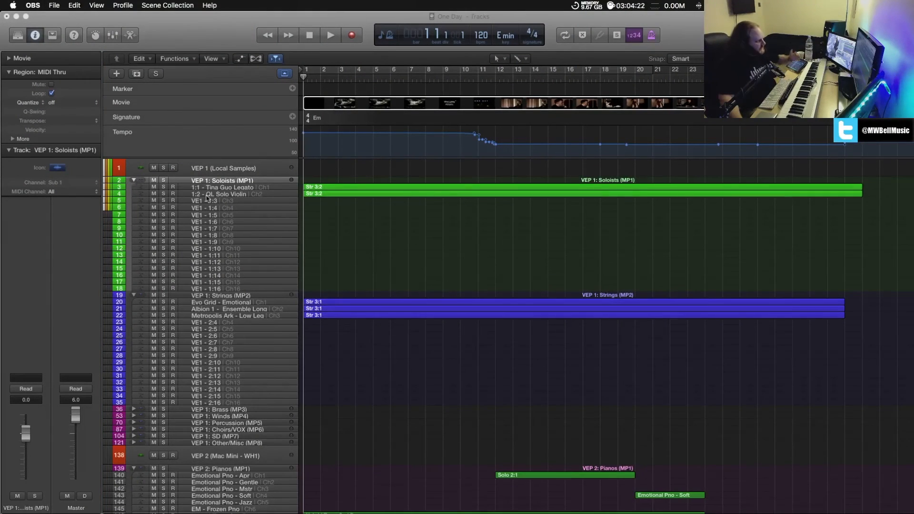
# Collapse the VEP 1: Soloists (MP1) track stack and select the Evo Grid - Emotional track.
pyautogui.click(135, 181)
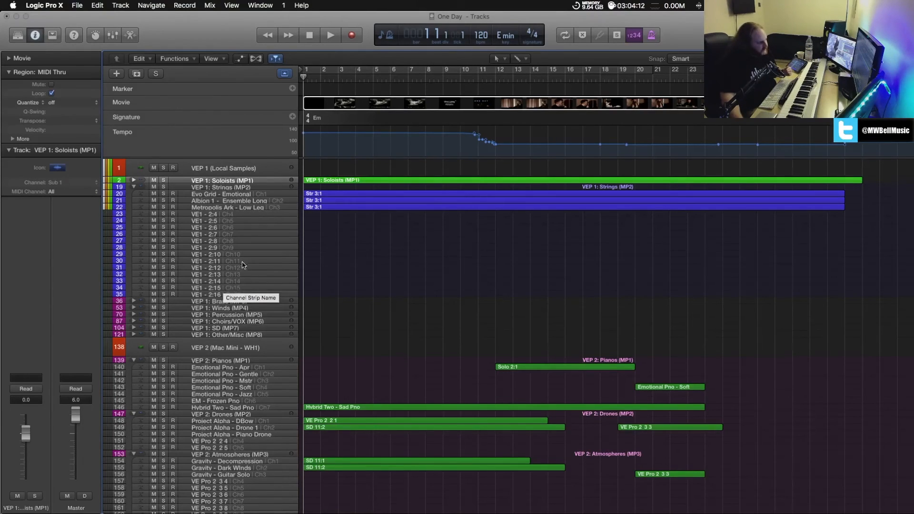
pyautogui.click(264, 194)
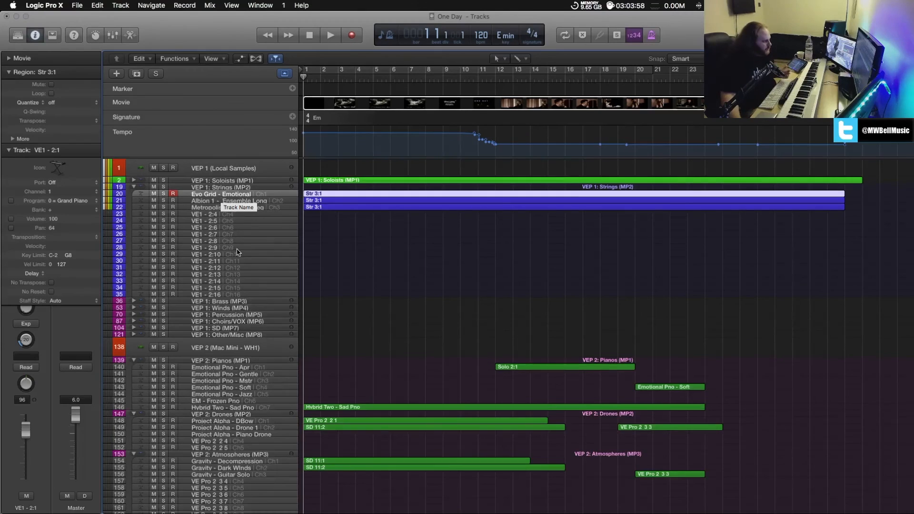
# Look over the VEP 2 tracks and group channels, briefly expanding and re-collapsing the VEP 1: Brass (MP3) stack.
pyautogui.scroll(-10, 241, 255)
pyautogui.scroll(3, 244, 258)
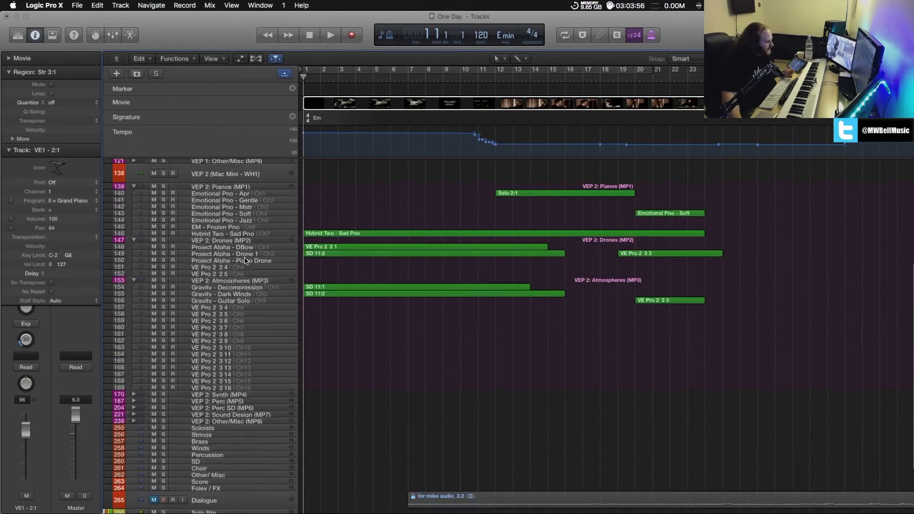
pyautogui.scroll(3, 143, 275)
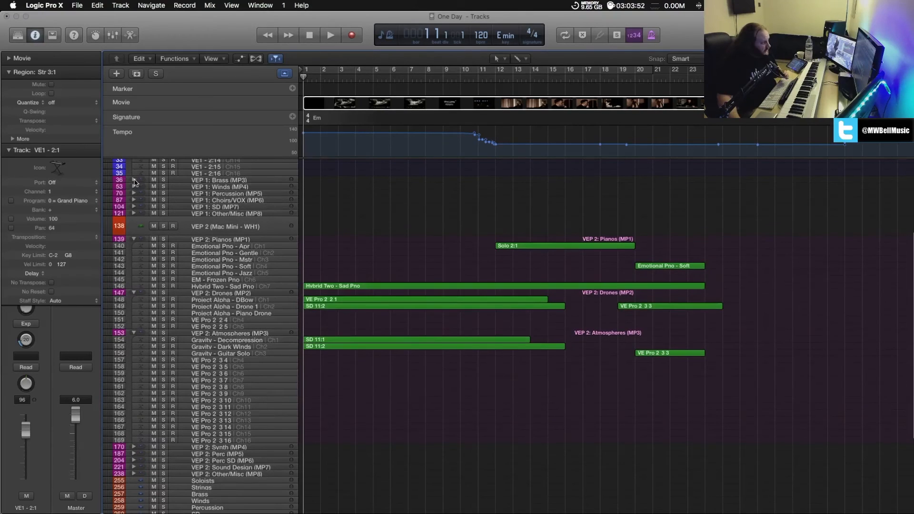
pyautogui.click(135, 180)
pyautogui.click(135, 180)
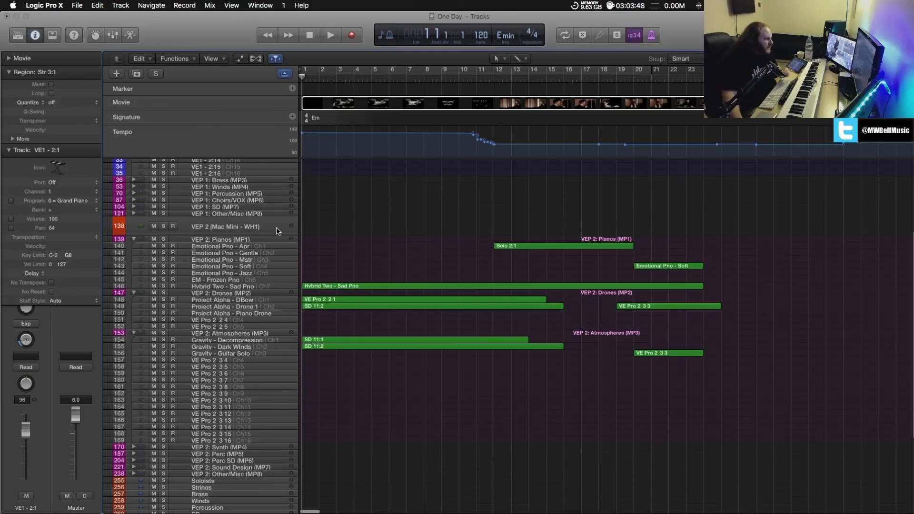
# Collapse the VEP 1: Strings (MP2) track stack.
pyautogui.scroll(8, 313, 248)
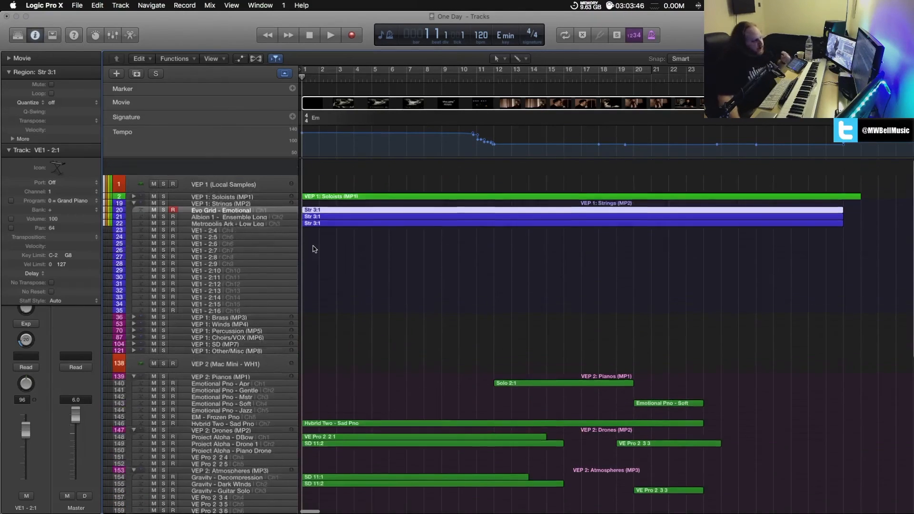
pyautogui.scroll(-1, 313, 248)
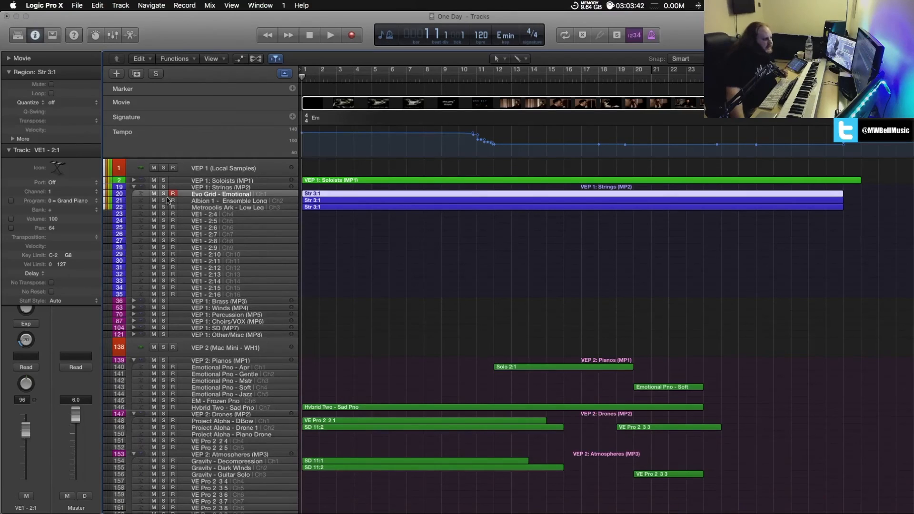
pyautogui.click(134, 187)
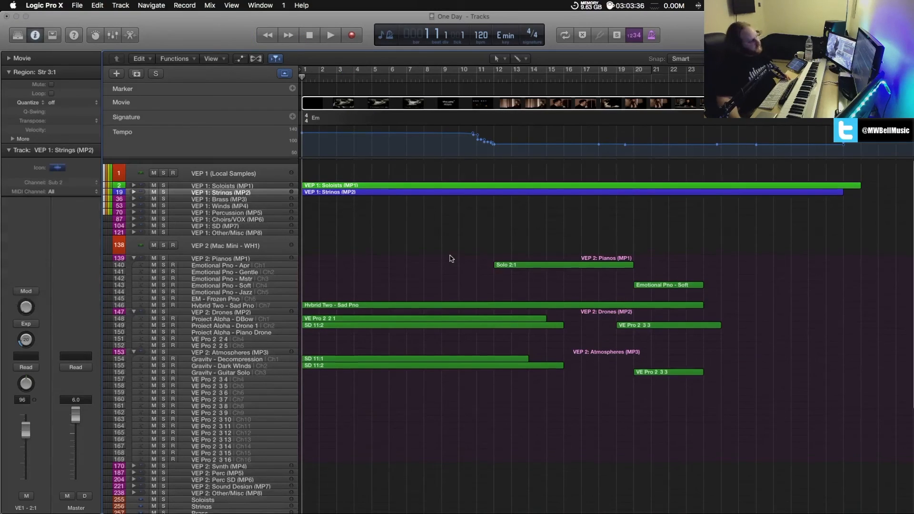
# Open the Environment on the VEPro Multi layer and examine how the VE Pro multi-instruments are wired to their ports.
pyautogui.press('2')
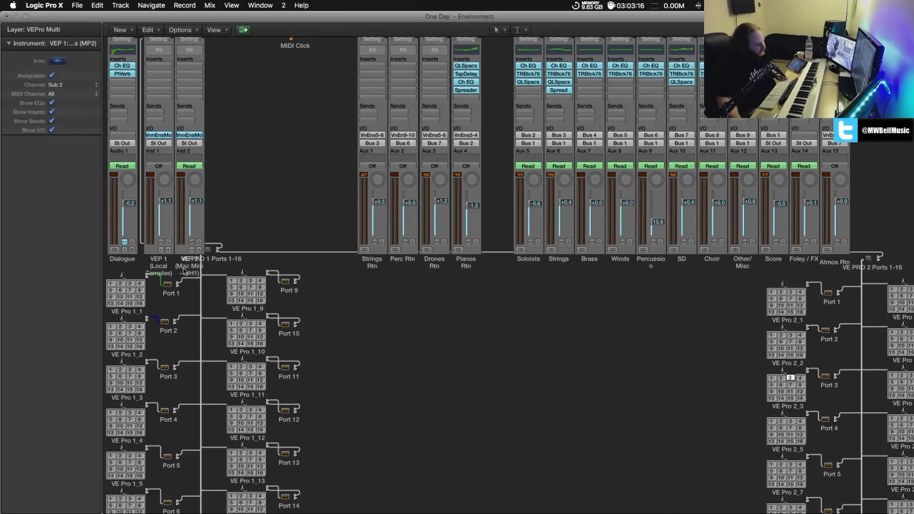
pyautogui.scroll(-4, 341, 304)
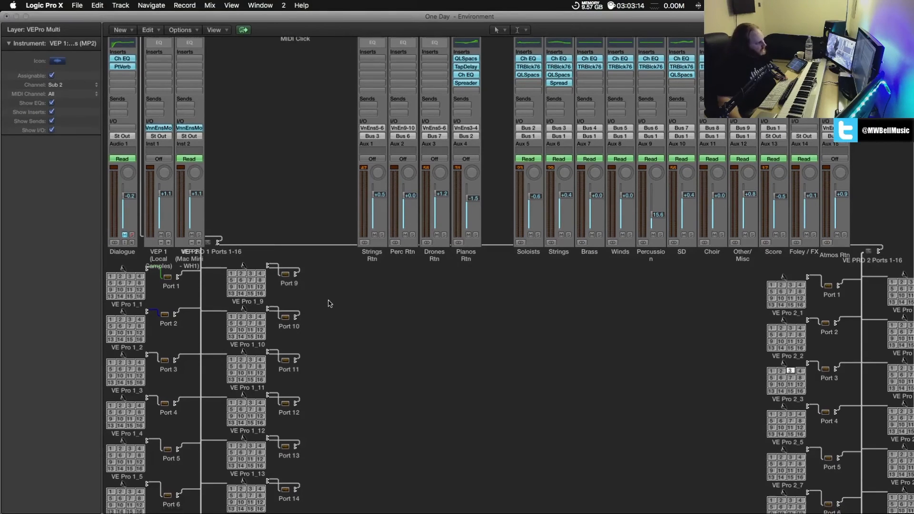
pyautogui.scroll(-10, 180, 464)
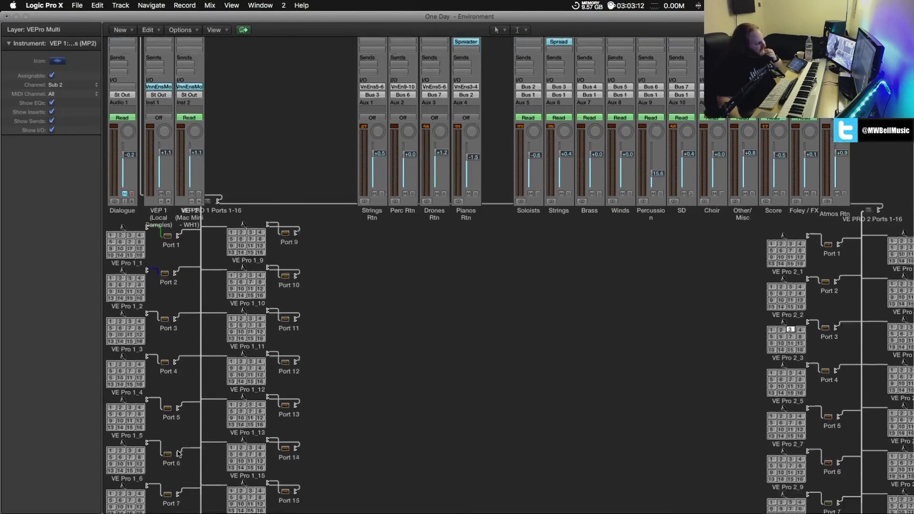
pyautogui.scroll(-1, 184, 455)
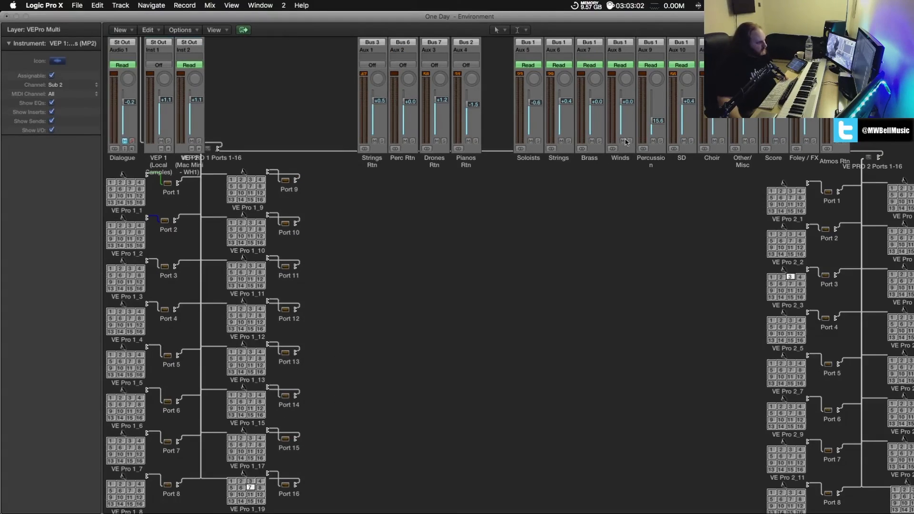
pyautogui.hscroll(15, 626, 142)
pyautogui.hscroll(5, 626, 142)
pyautogui.scroll(3, 626, 142)
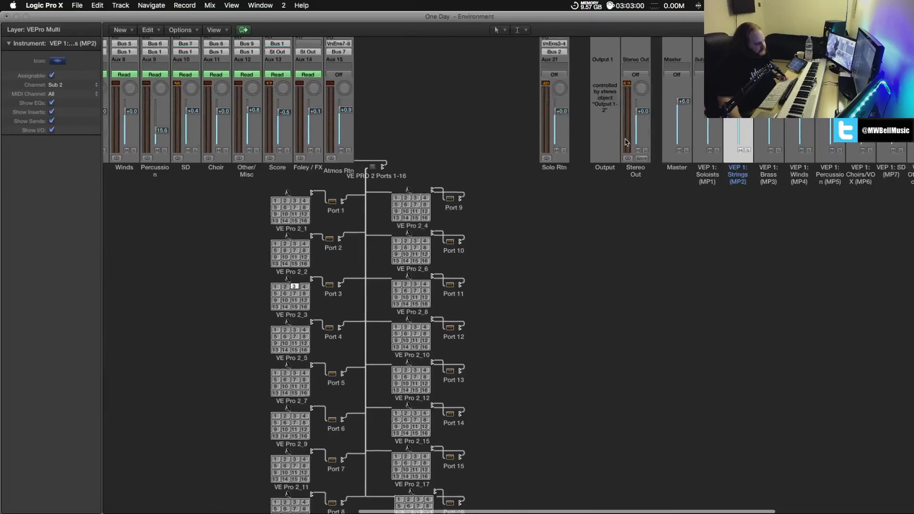
pyautogui.click(705, 245)
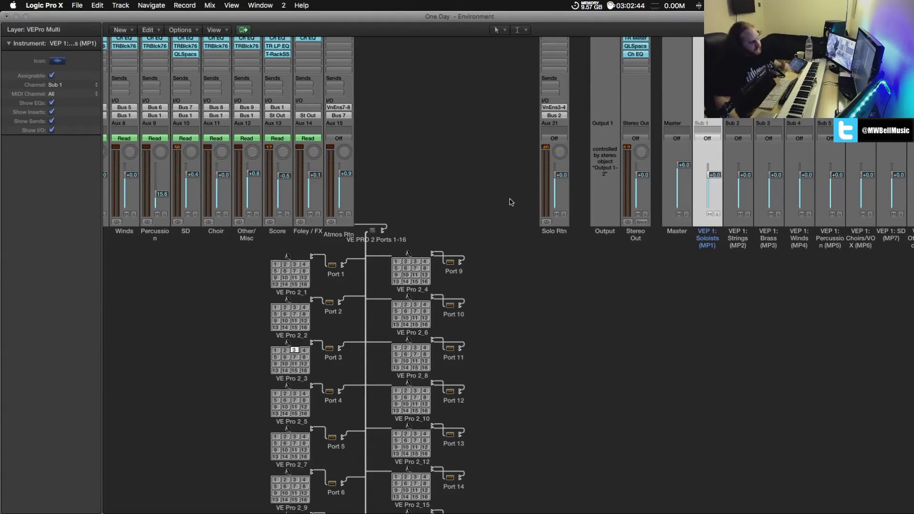
pyautogui.hscroll(8, 577, 245)
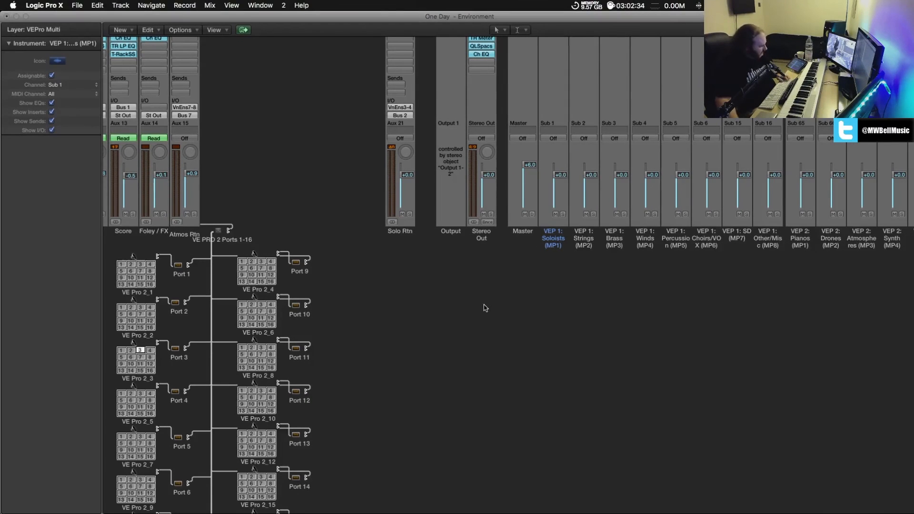
pyautogui.click(483, 305)
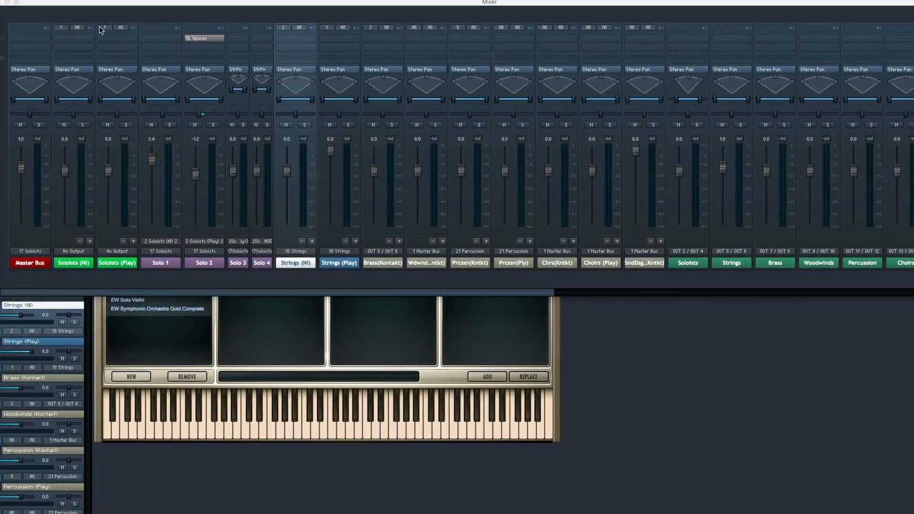
# In the Vienna Ensemble Pro mixer, check the available MIDI input ports for the Soloists (Play) and Strings (NI) channels.
pyautogui.click(106, 29)
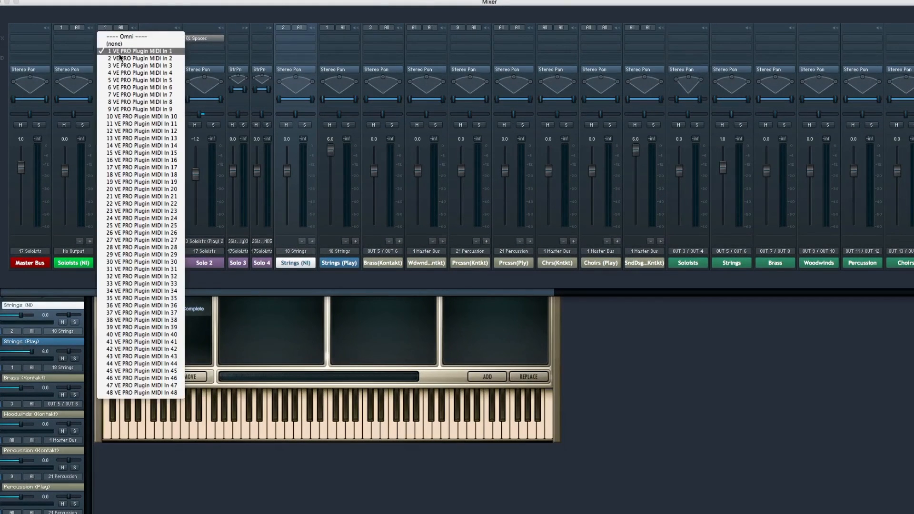
pyautogui.click(282, 29)
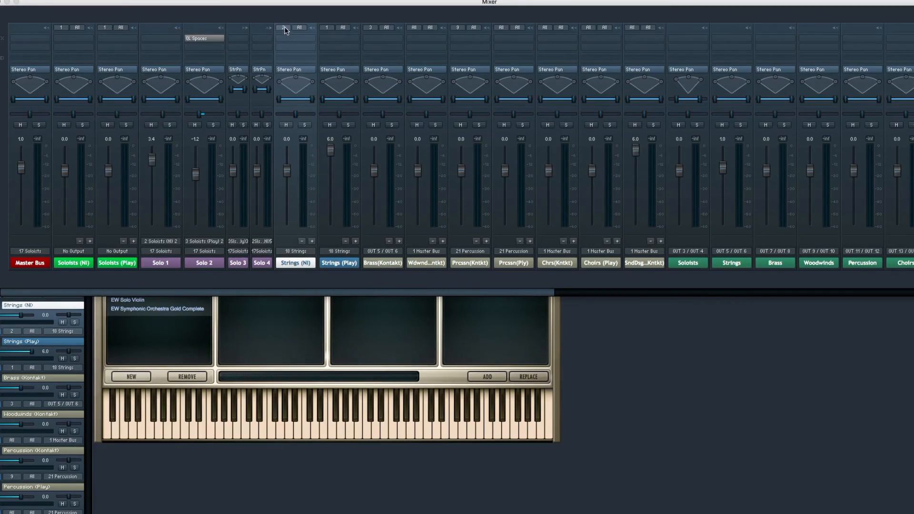
pyautogui.click(285, 28)
pyautogui.click(269, 20)
# Open the Strings (NI) Kontakt instance, review its MIDI input port choices, and close it without changing the port.
pyautogui.doubleClick(293, 263)
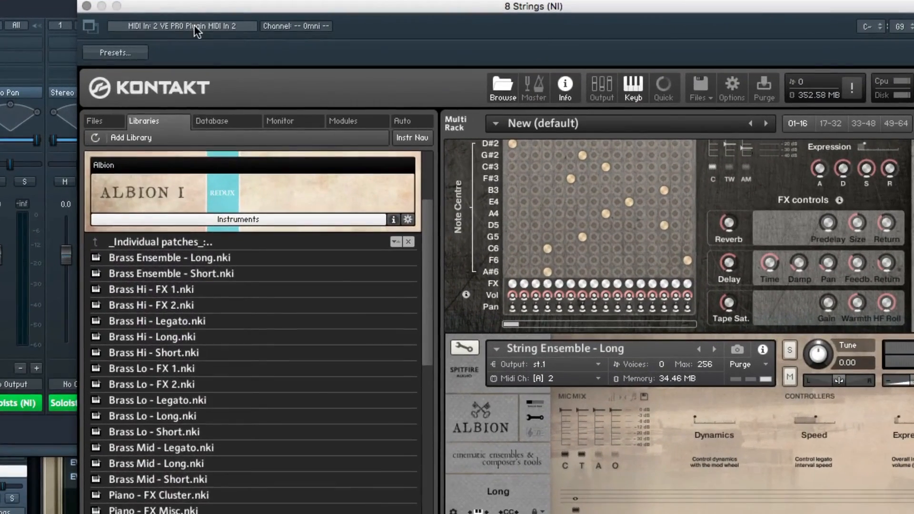
pyautogui.click(188, 28)
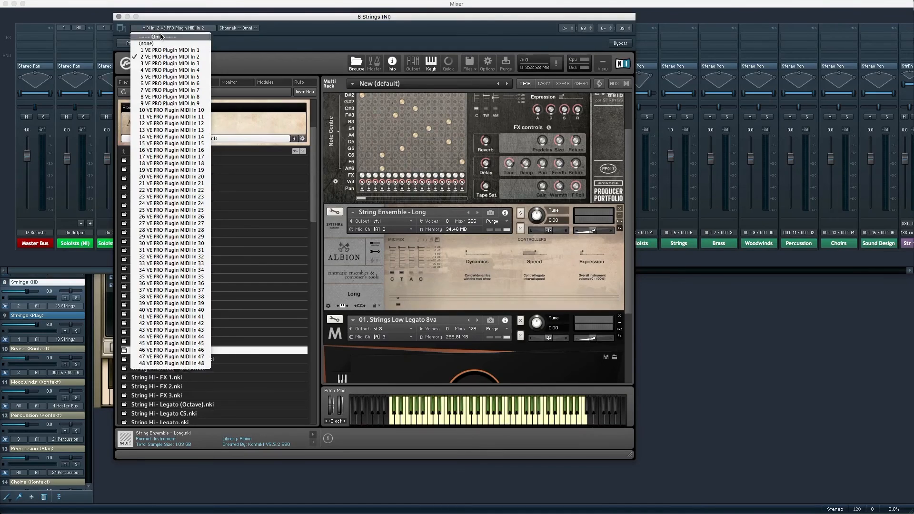
pyautogui.click(299, 42)
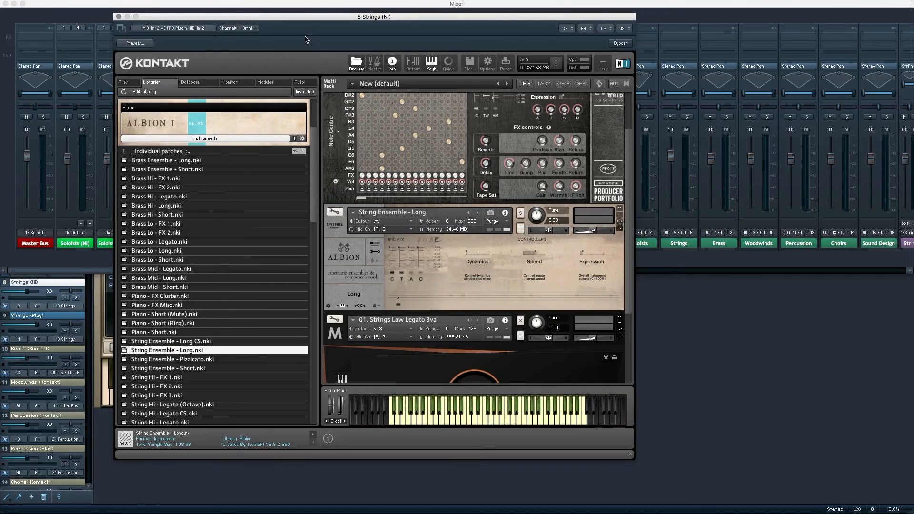
pyautogui.click(118, 17)
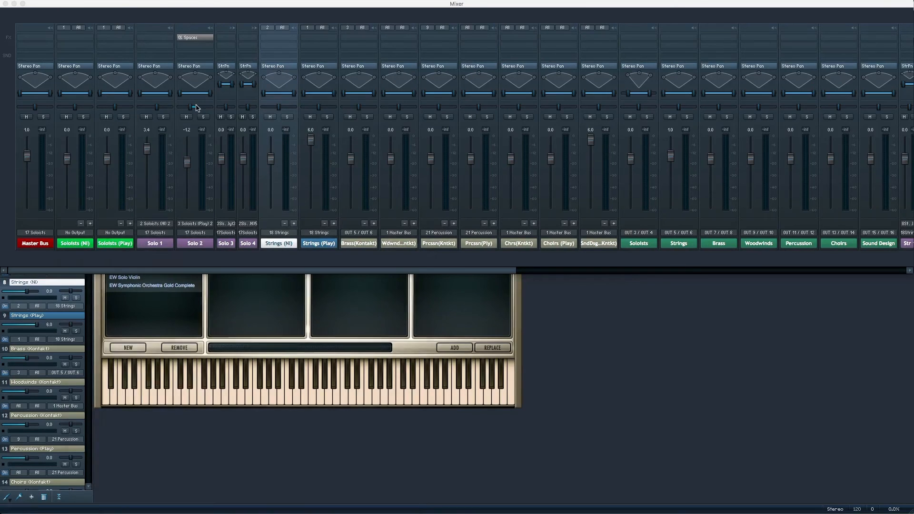
# Review the server's per-instance MIDI port and audio connection settings in the Vienna Ensemble Pro preferences, and close them.
pyautogui.press('super+comma')
pyautogui.moveTo(179, 193); pyautogui.dragTo(278, 130)
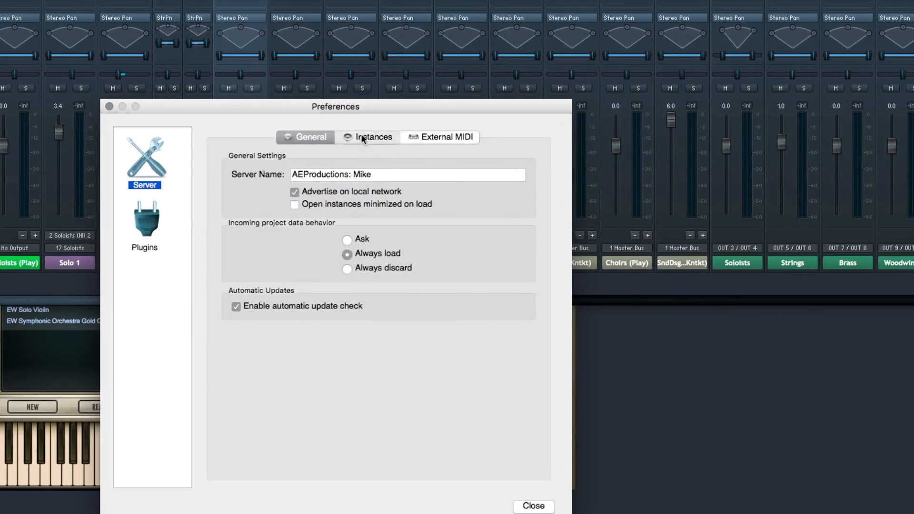
pyautogui.click(366, 150)
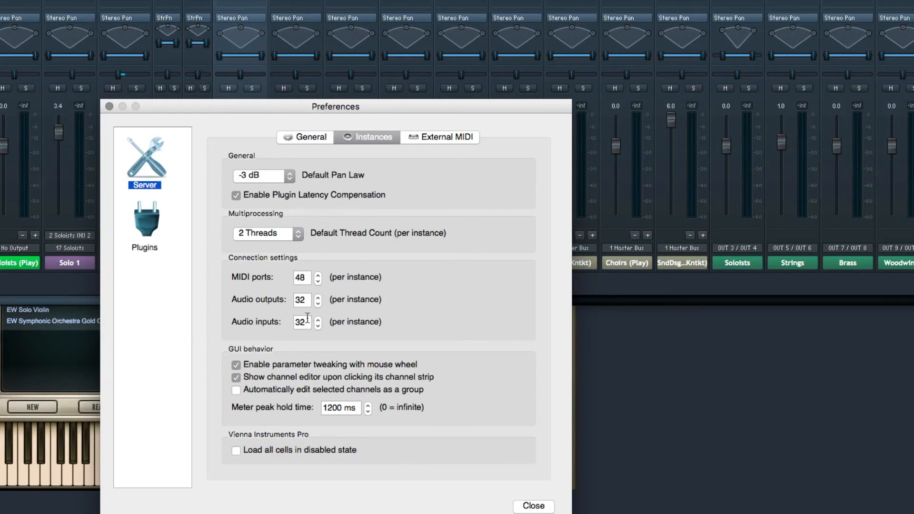
pyautogui.click(109, 106)
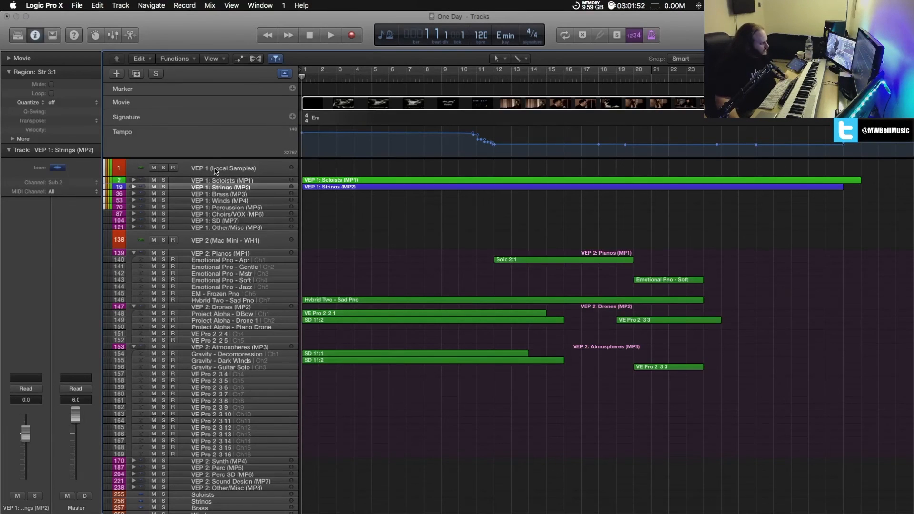
# Check the port preferences of the Vienna Ensemble plug-in on VEP 1 (Local Samples) without changes, and view the server's instance list.
pyautogui.click(204, 170)
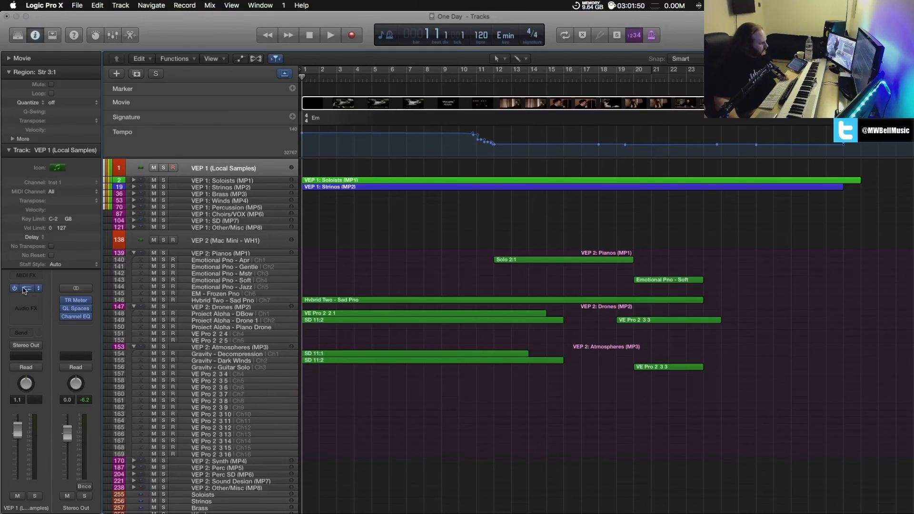
pyautogui.click(26, 288)
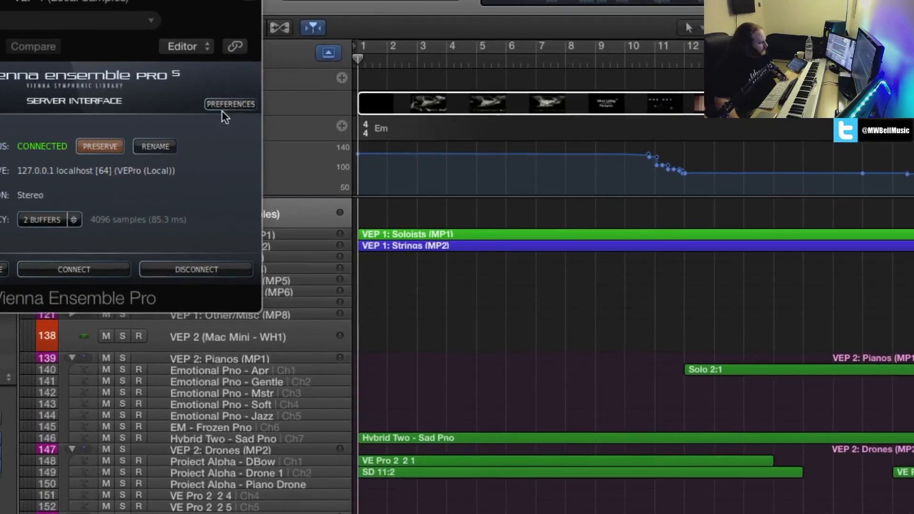
pyautogui.click(224, 113)
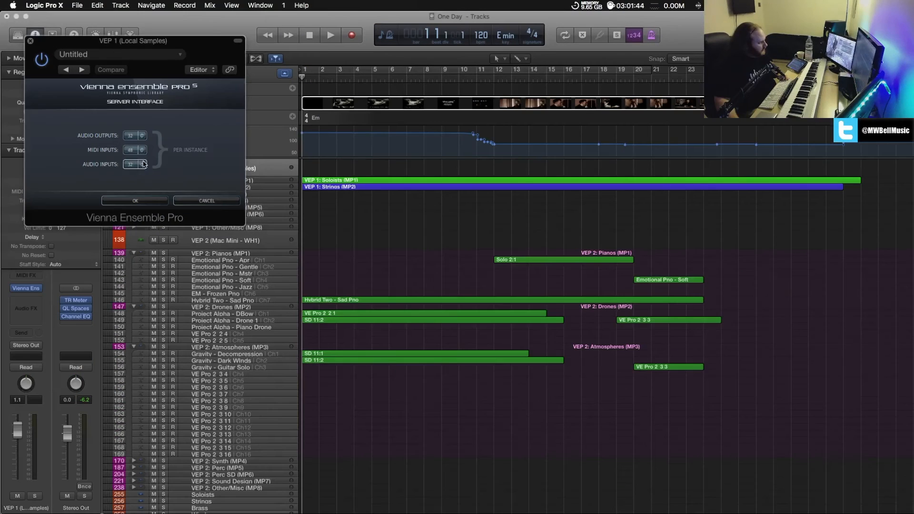
pyautogui.click(212, 201)
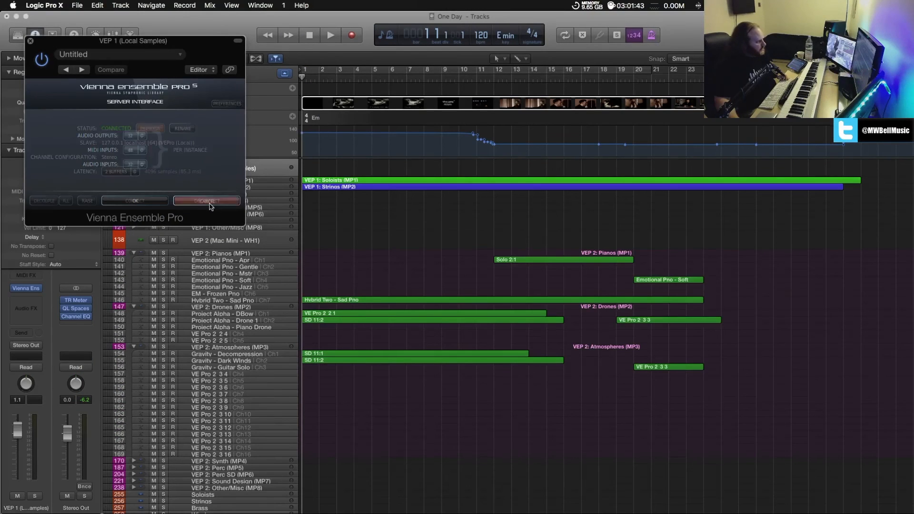
pyautogui.click(30, 42)
pyautogui.moveTo(518, 505)
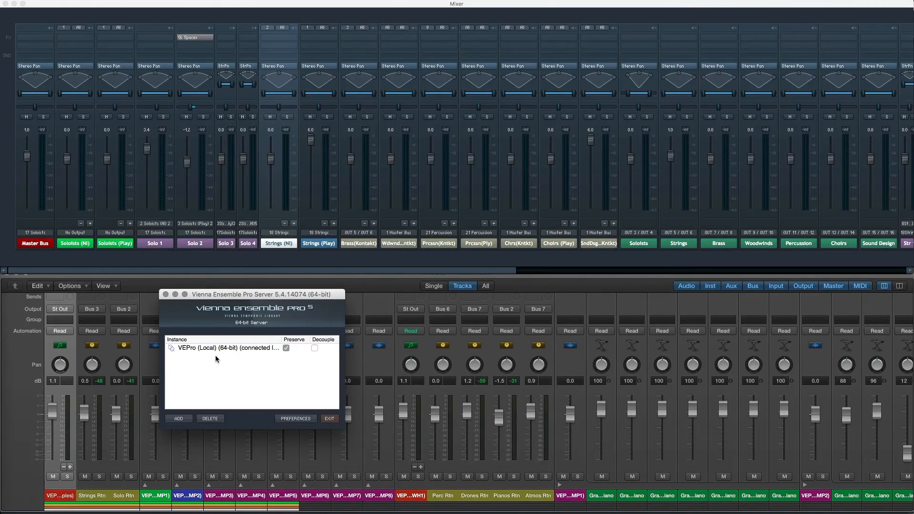
pyautogui.click(175, 295)
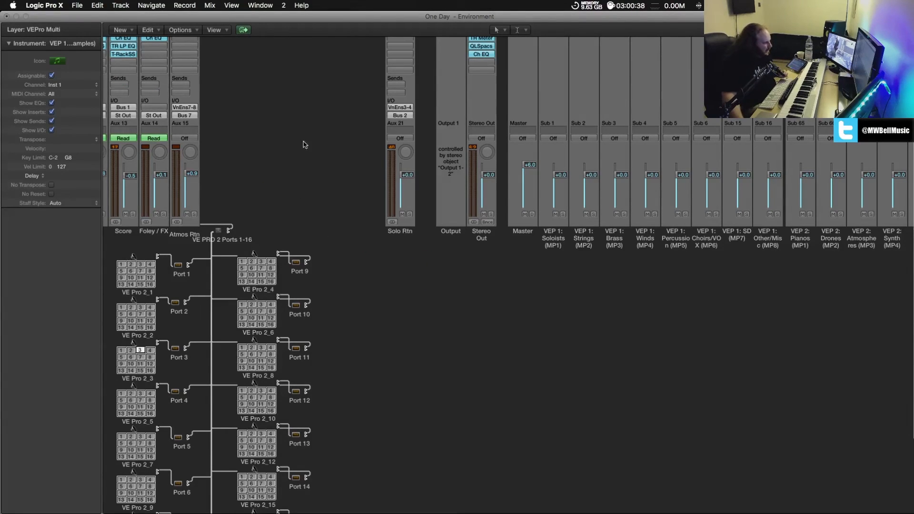
# Close the Environment window in Logic Pro X and return to the project's tracks.
pyautogui.click(261, 143)
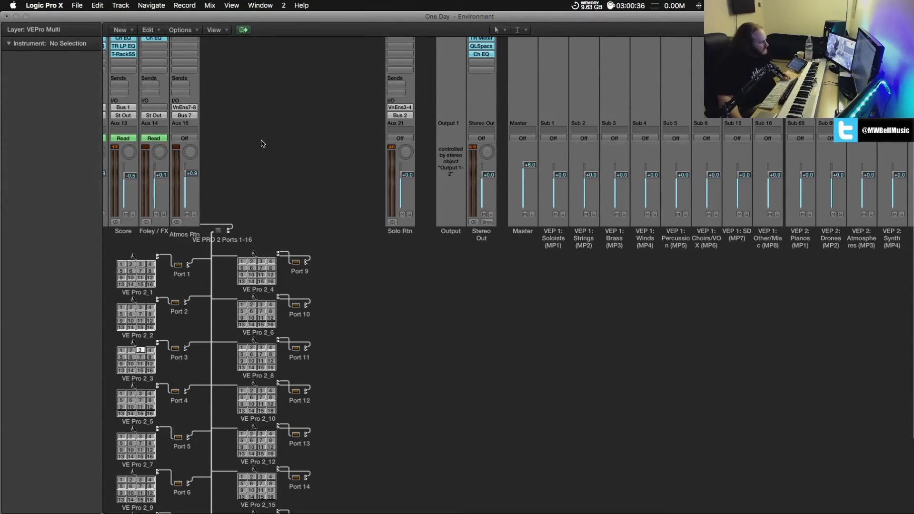
pyautogui.press('super+w')
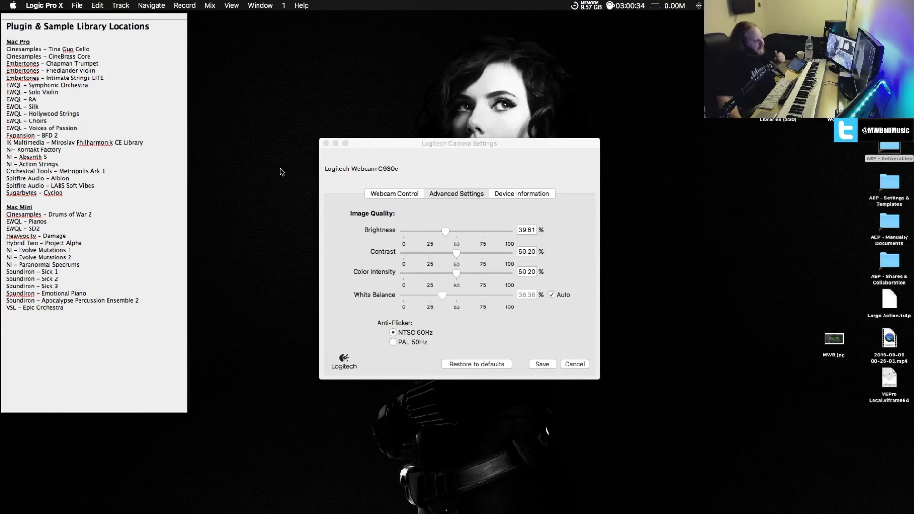
pyautogui.press('1')
pyautogui.press('super+w')
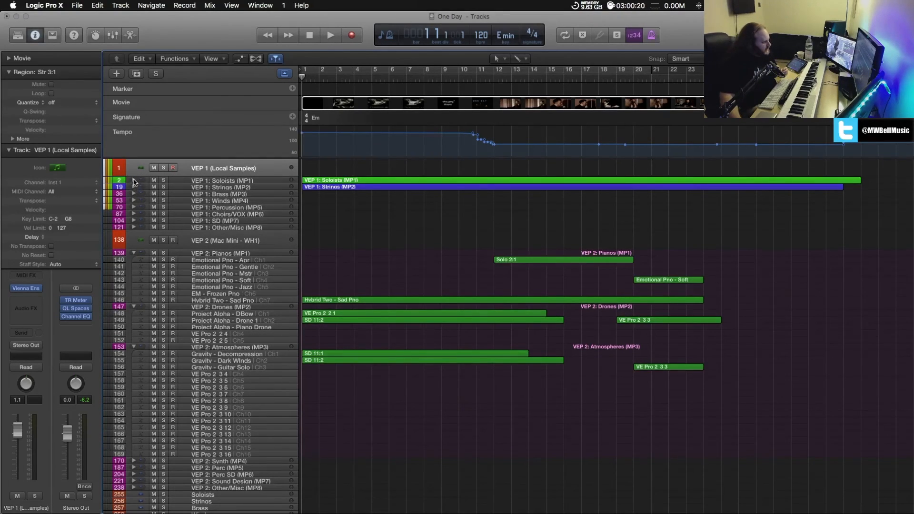
# Expand the VEP 1: Soloists (MP1) stack and alternate between the Tina Guo Legato and QL Solo Violin tracks, ending on QL Solo Violin.
pyautogui.click(134, 181)
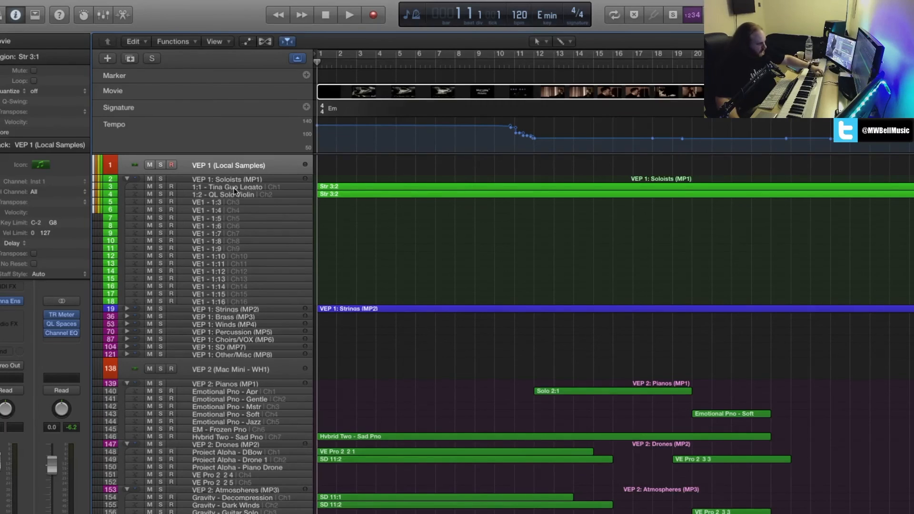
pyautogui.click(230, 187)
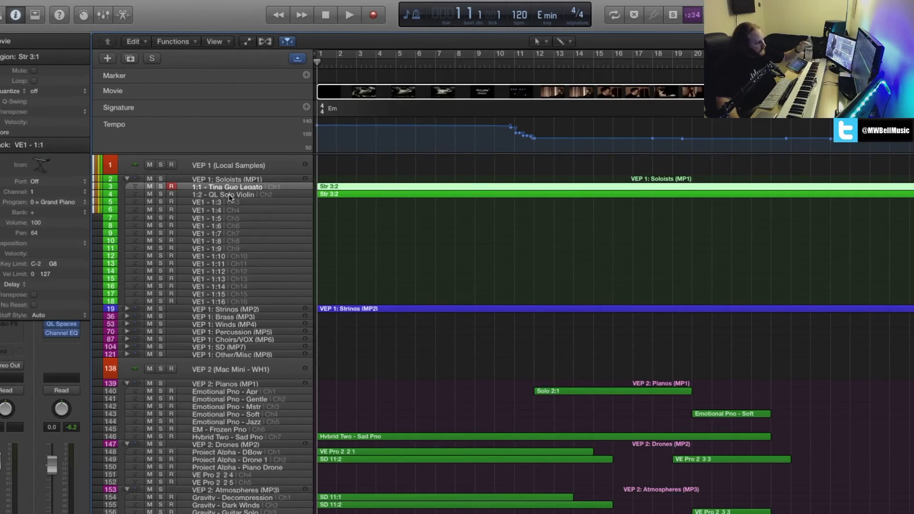
pyautogui.click(229, 193)
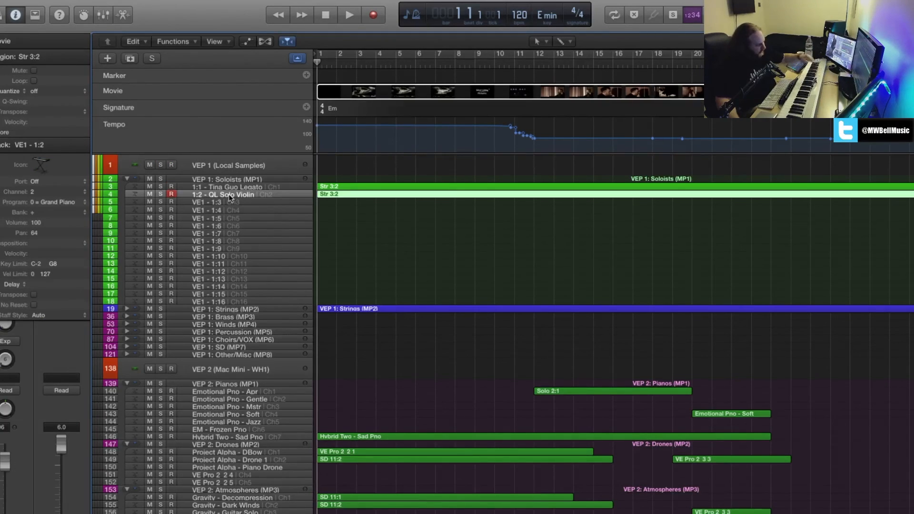
pyautogui.click(227, 187)
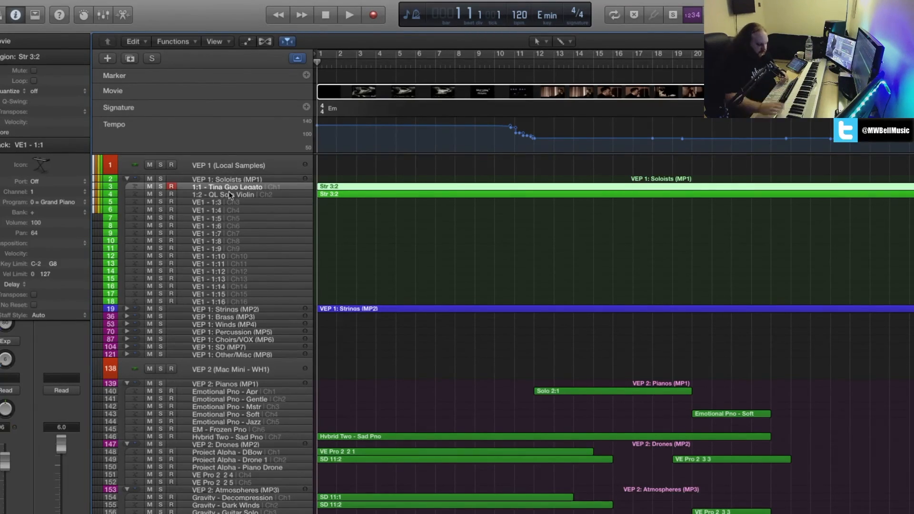
pyautogui.click(229, 194)
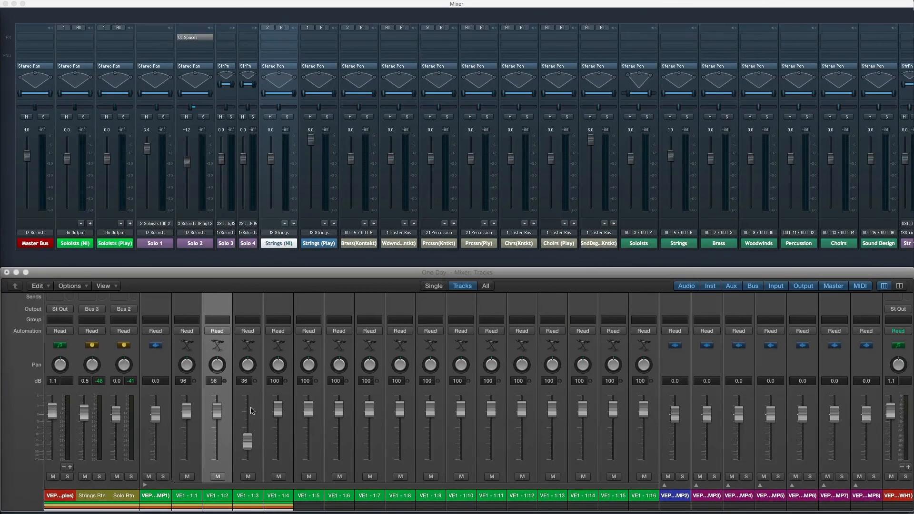
# Look across the Logic mixer at the multi-instrument channels, group buses with their effects, and the VE Pro returns.
pyautogui.hscroll(10, 370, 348)
pyautogui.hscroll(15, 252, 410)
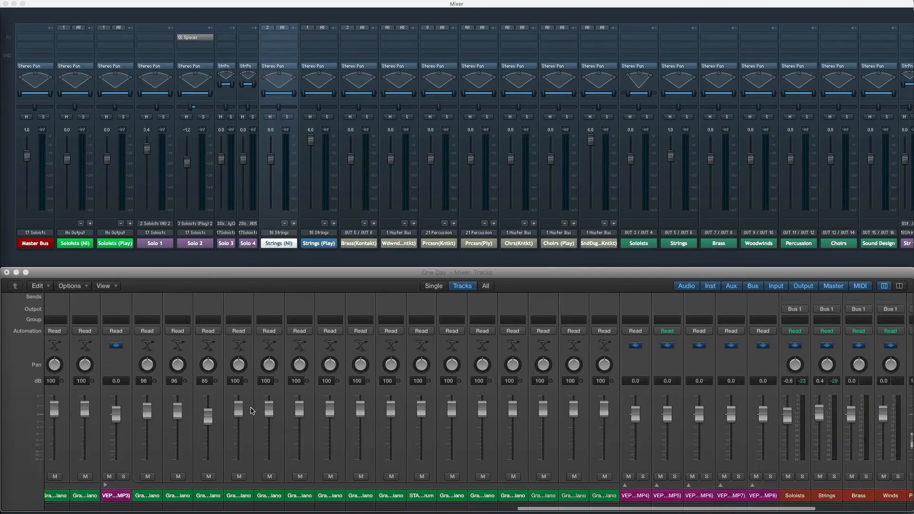
pyautogui.hscroll(-8, 736, 328)
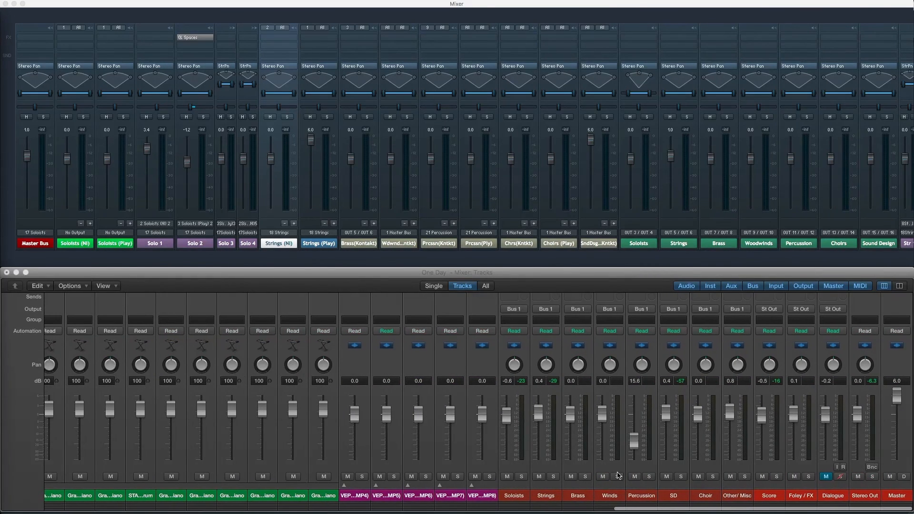
pyautogui.scroll(3, 736, 328)
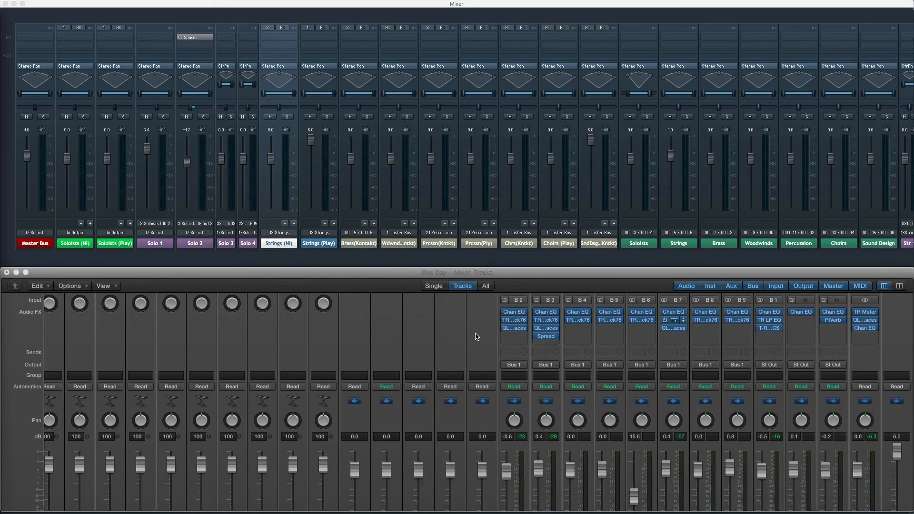
pyautogui.hscroll(-10, 447, 334)
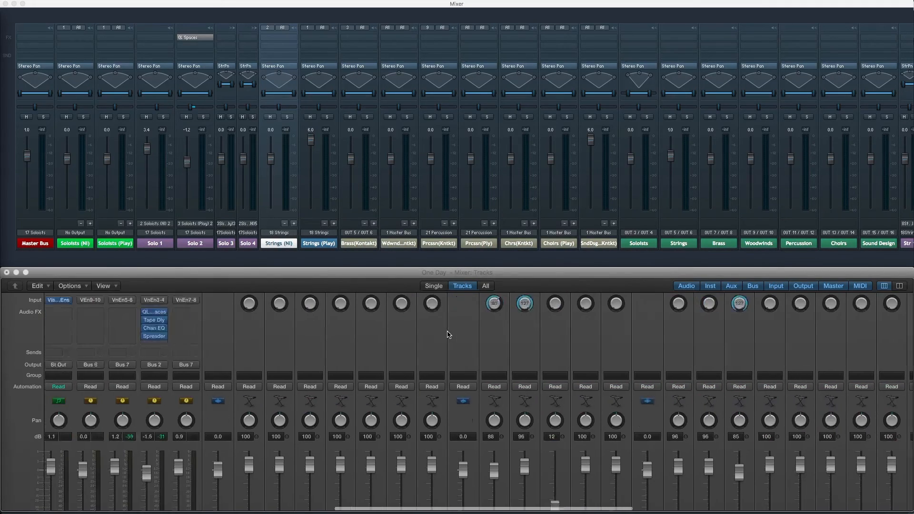
pyautogui.hscroll(-5, 447, 335)
pyautogui.scroll(-3, 186, 358)
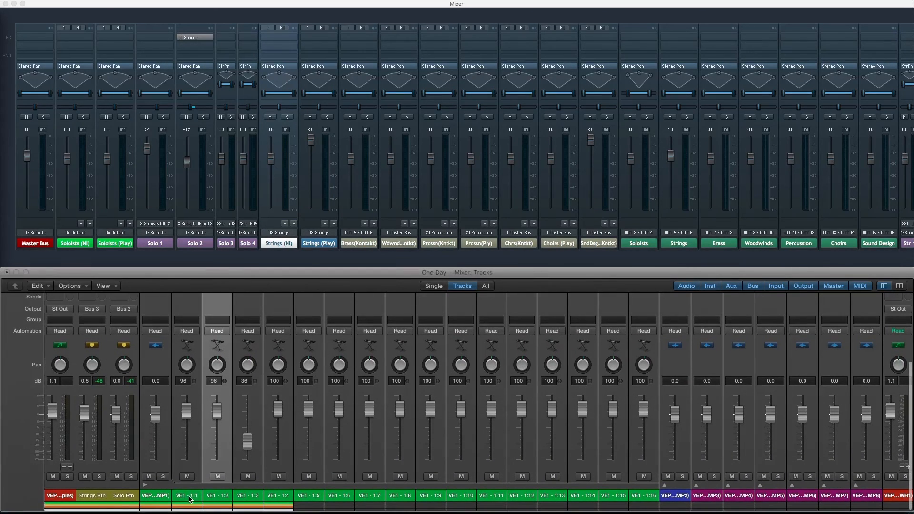
# Select the VE1 - 1:1 channel strip, followed by the VEP 1 (Local Samples) track.
pyautogui.click(182, 497)
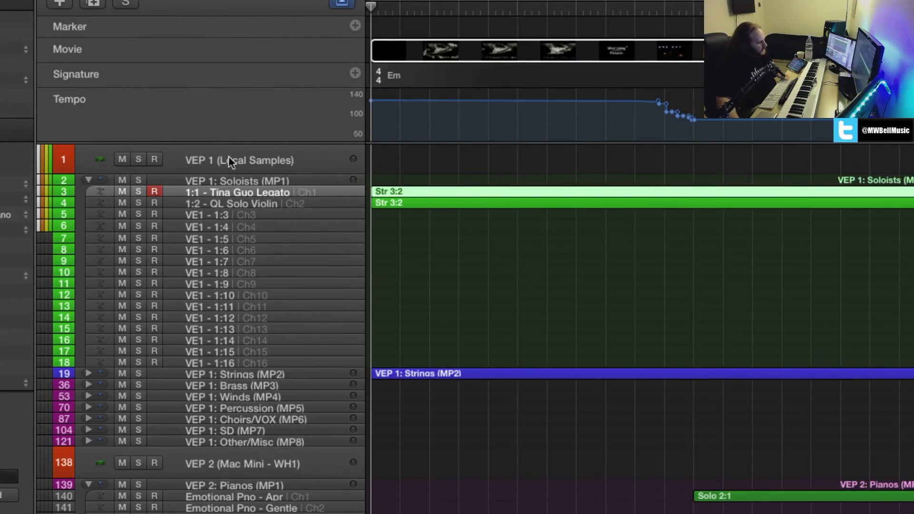
pyautogui.click(194, 163)
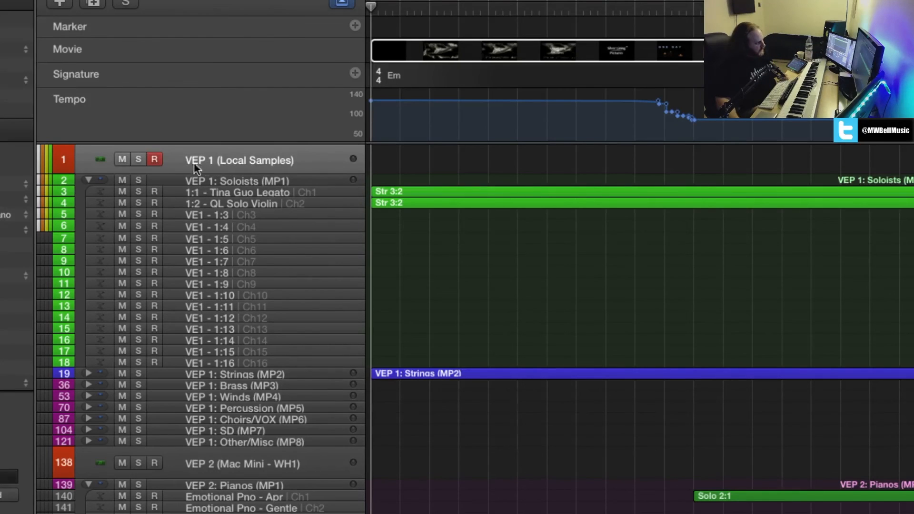
# Look over the VEP 1 and VEP 2 track stacks and select the Tina Guo Legato track.
pyautogui.scroll(-3, 210, 465)
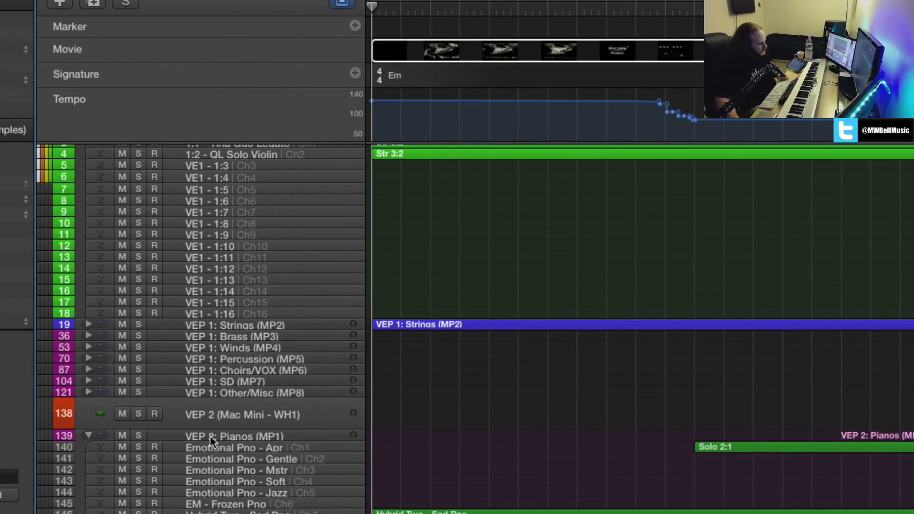
pyautogui.scroll(-5, 207, 435)
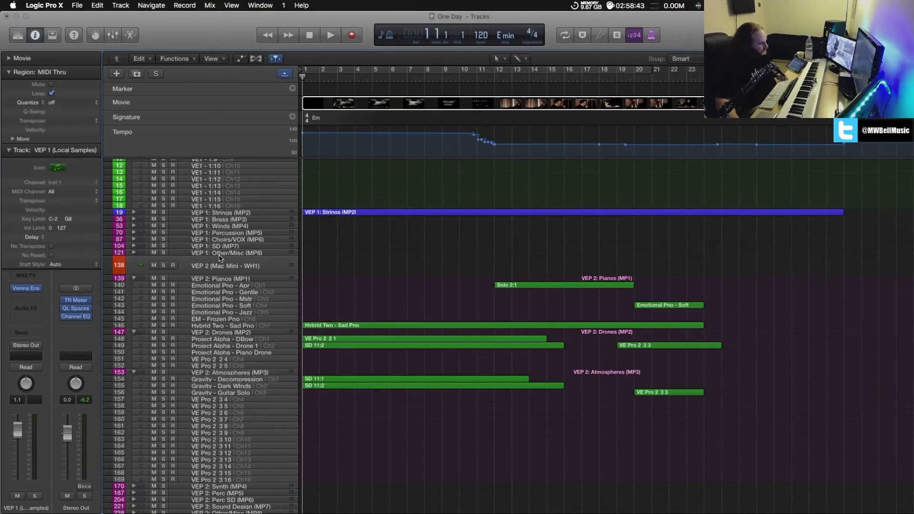
pyautogui.scroll(5, 220, 259)
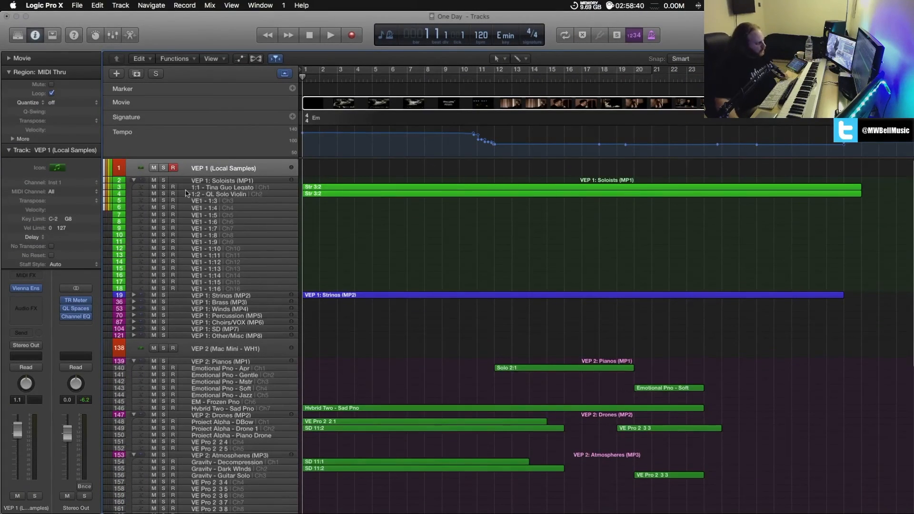
pyautogui.click(212, 187)
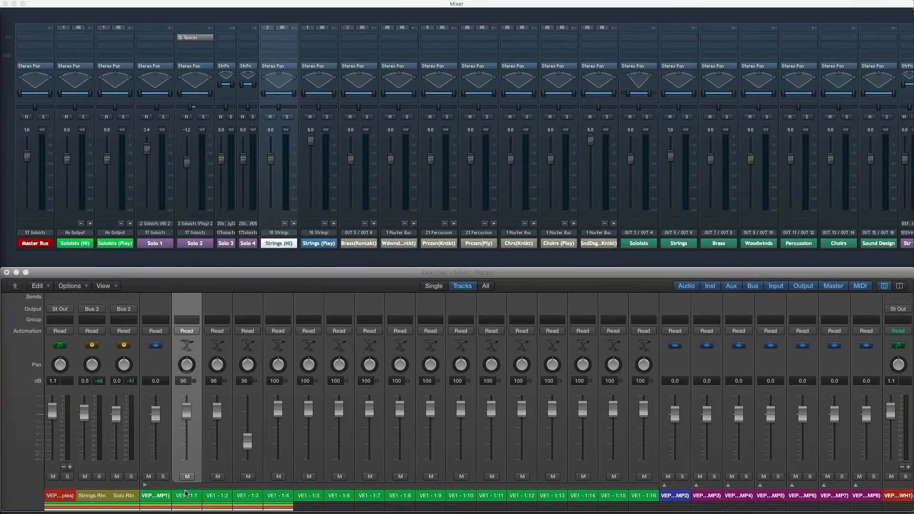
# Select the VE1 - 1:2 channel strip and return to VE1 - 1:1, reviewing the corresponding tracks in the project.
pyautogui.click(213, 497)
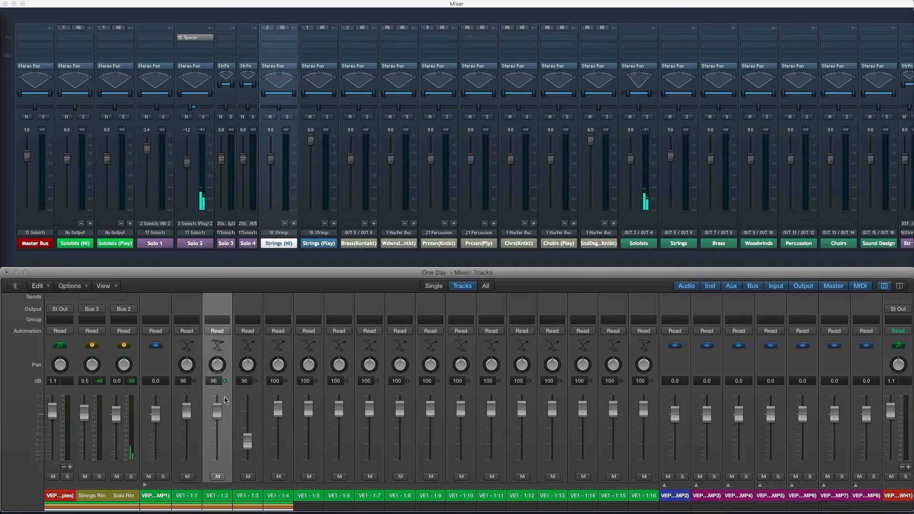
pyautogui.click(193, 498)
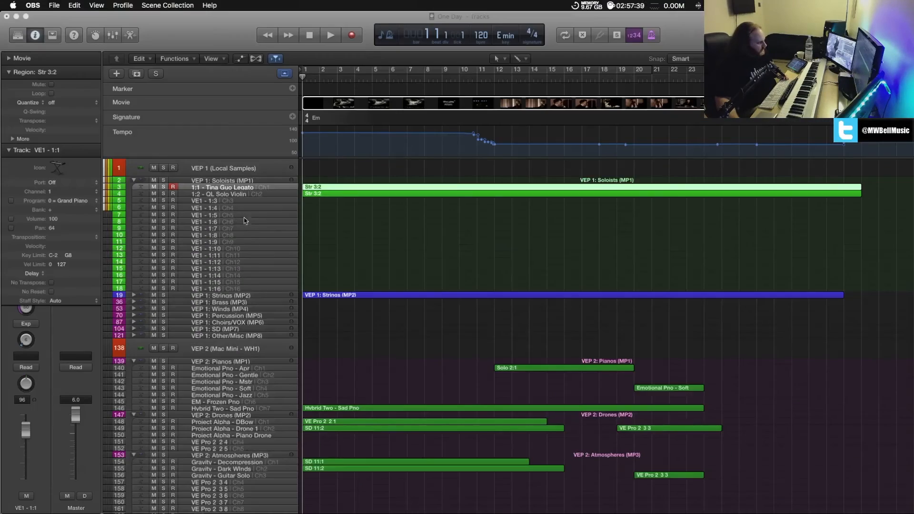
pyautogui.scroll(-10, 244, 238)
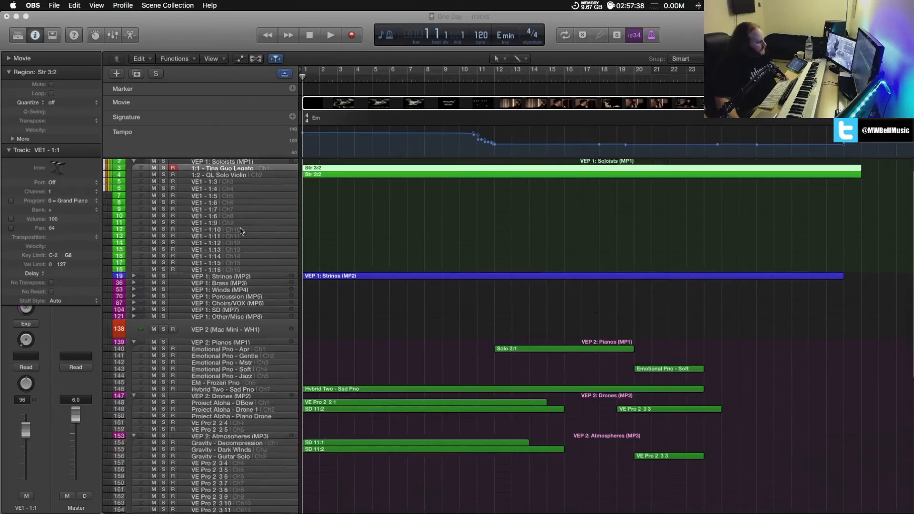
pyautogui.scroll(10, 243, 238)
pyautogui.scroll(3, 240, 231)
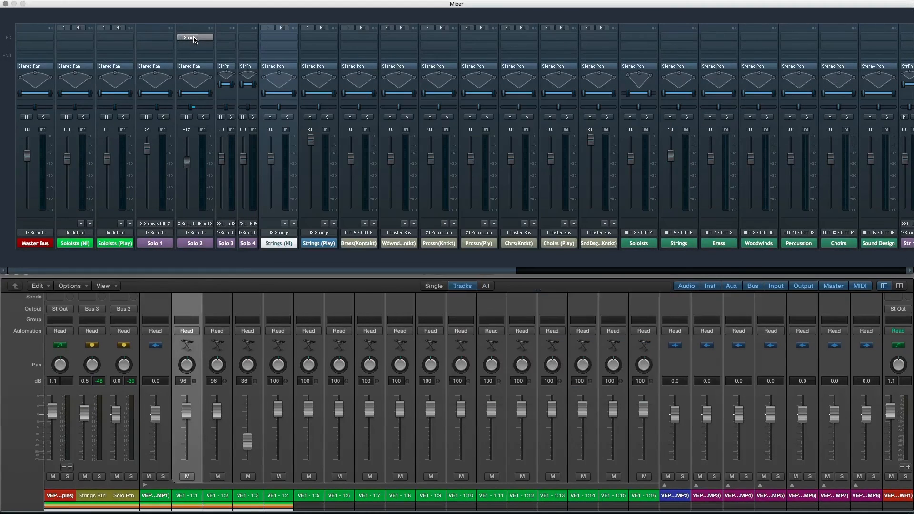
# In the Vienna Ensemble Pro mixer, inspect Solo 2's QL Spaces reverb and the Soloists (NI) instrument outputs available as Solo 1's input.
pyautogui.click(193, 41)
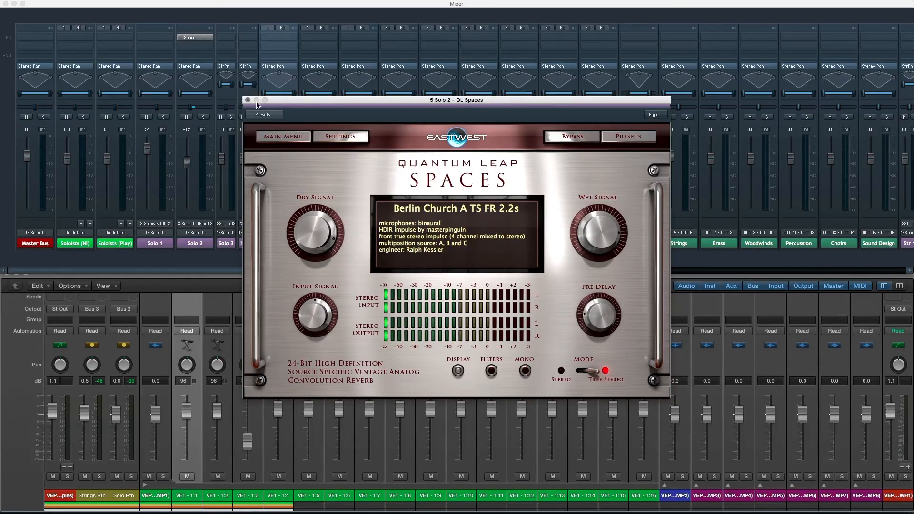
pyautogui.click(247, 100)
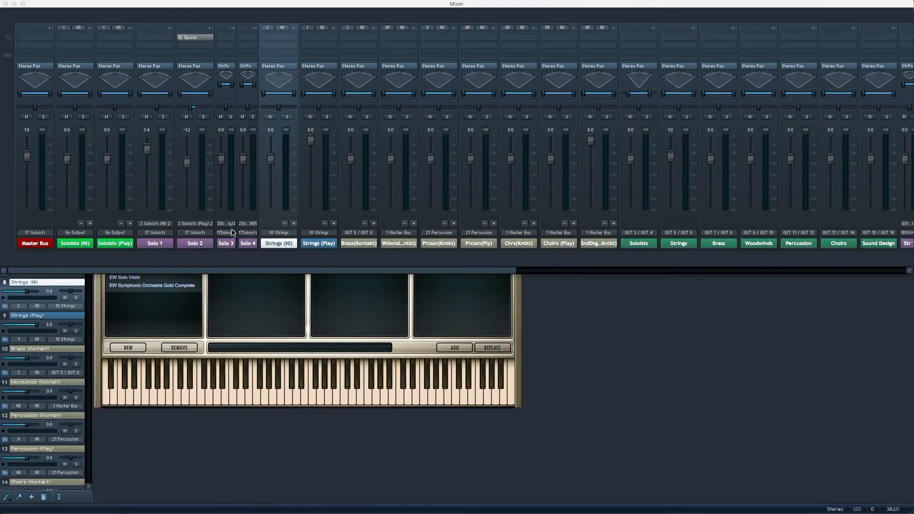
pyautogui.click(151, 224)
pyautogui.click(152, 224)
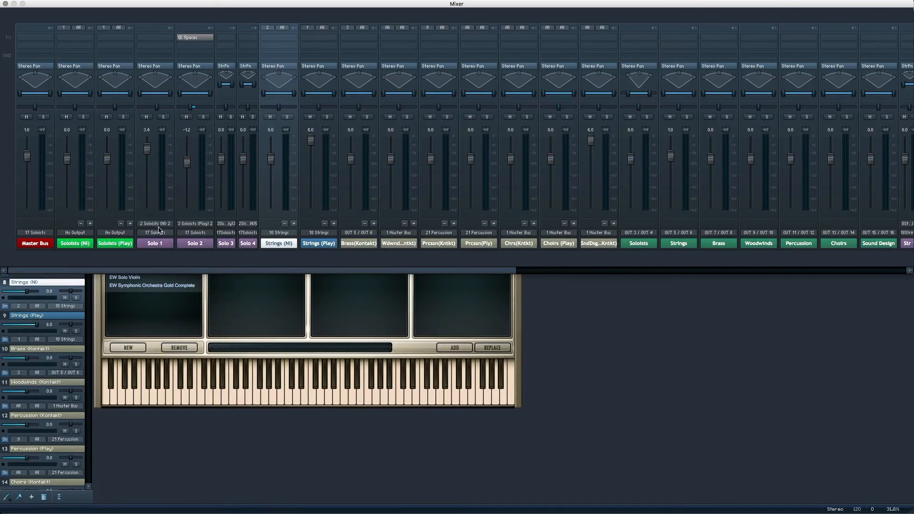
pyautogui.click(159, 224)
pyautogui.moveTo(163, 240)
pyautogui.moveTo(209, 241)
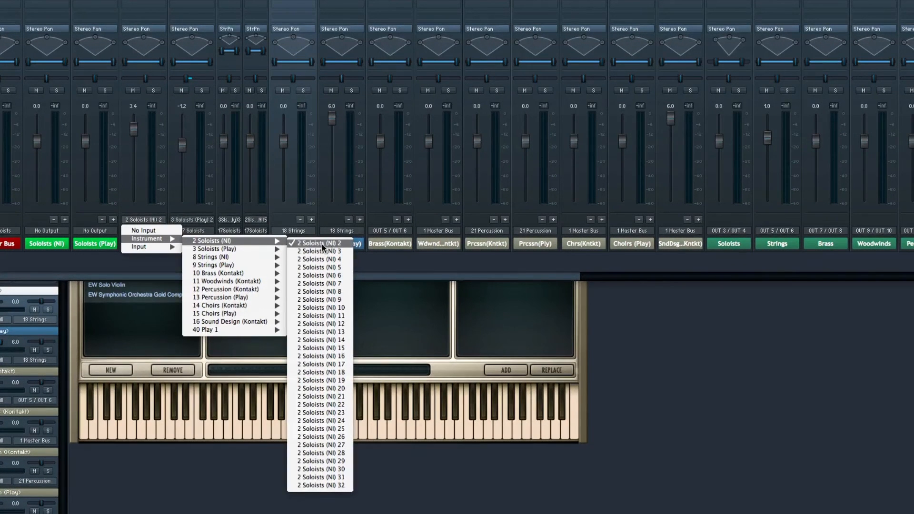
pyautogui.click(373, 255)
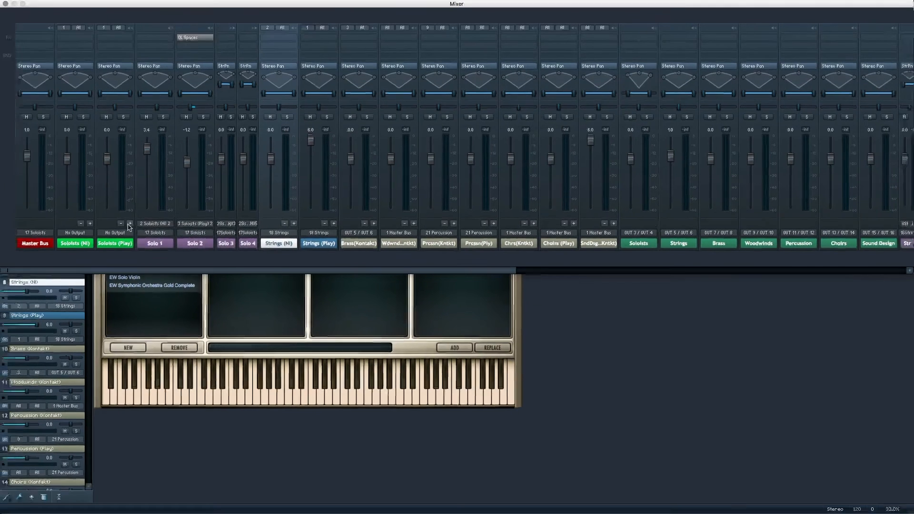
# Open the Soloists (NI) Kontakt instance and view the output options for AS Tina Guo Legato.
pyautogui.click(81, 244)
pyautogui.doubleClick(81, 244)
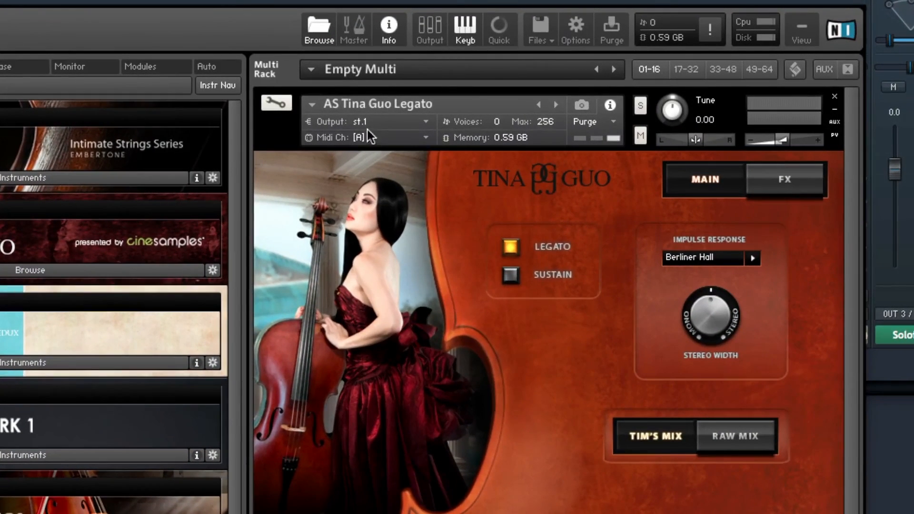
pyautogui.click(368, 122)
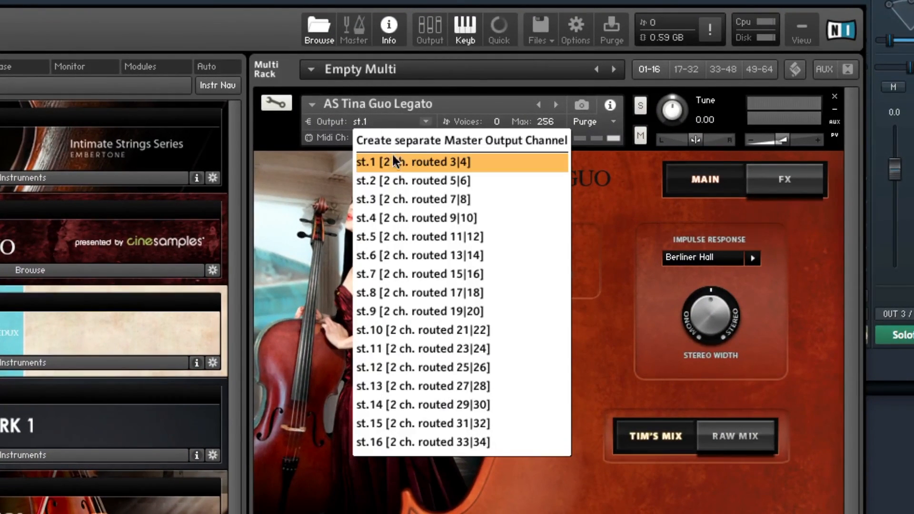
pyautogui.click(308, 166)
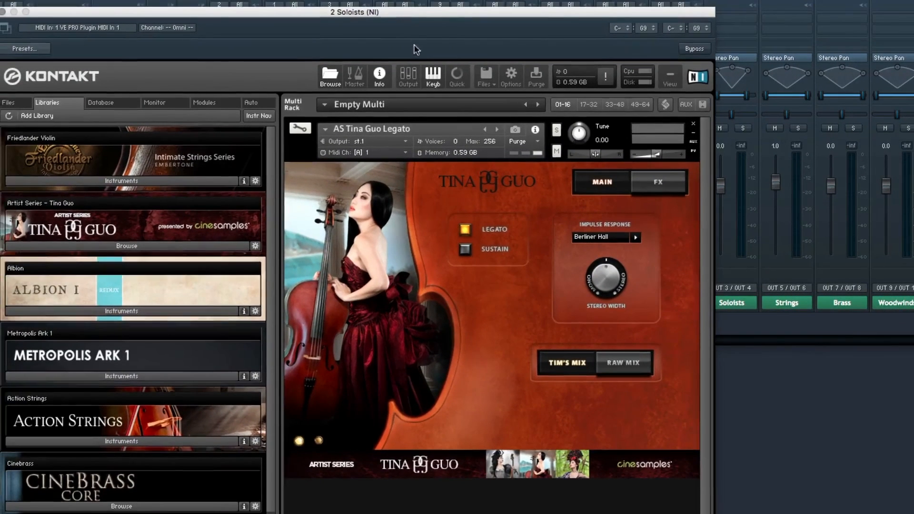
# Show Kontakt's output section and set up 16 new output channels starting at host output st.2 [1], cancelling without creating them.
pyautogui.click(408, 75)
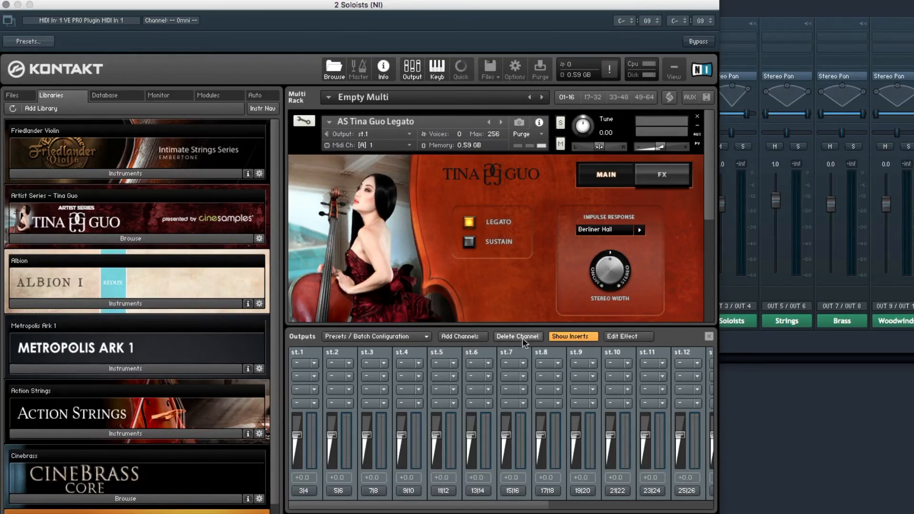
pyautogui.click(463, 337)
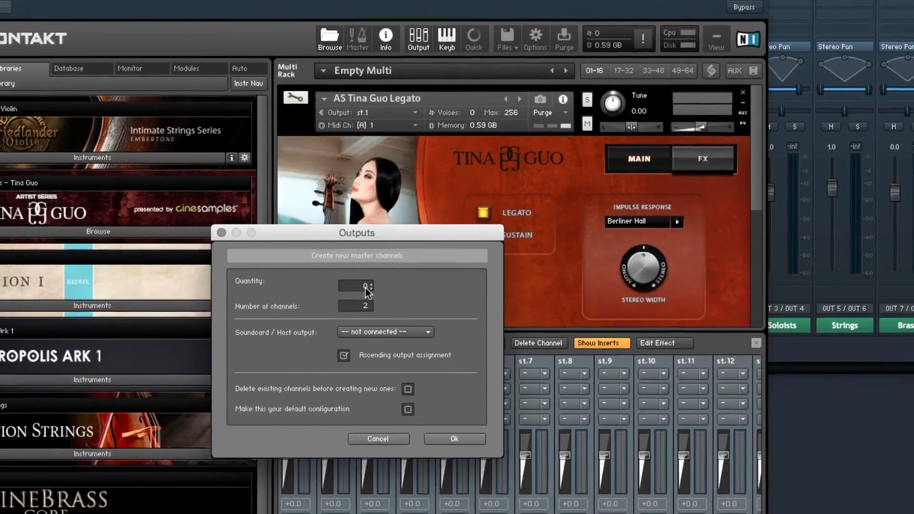
pyautogui.click(364, 287)
pyautogui.write('16')
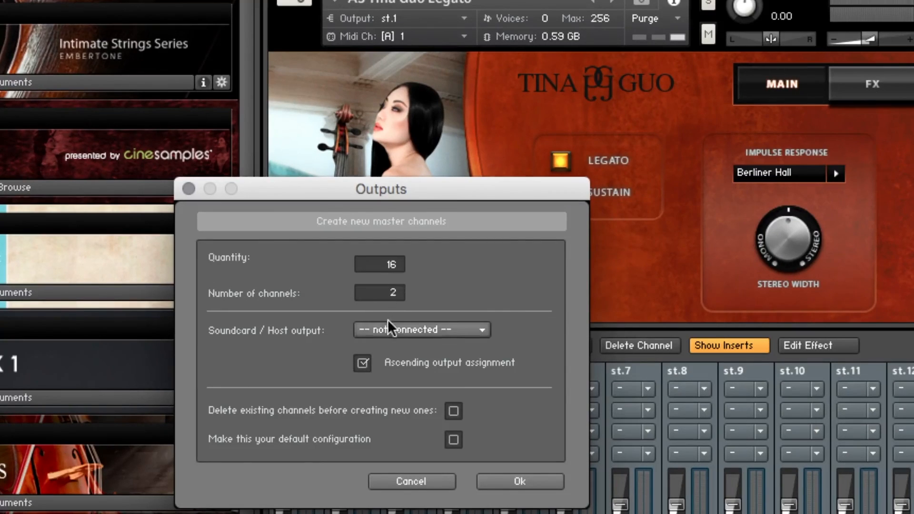
pyautogui.click(385, 331)
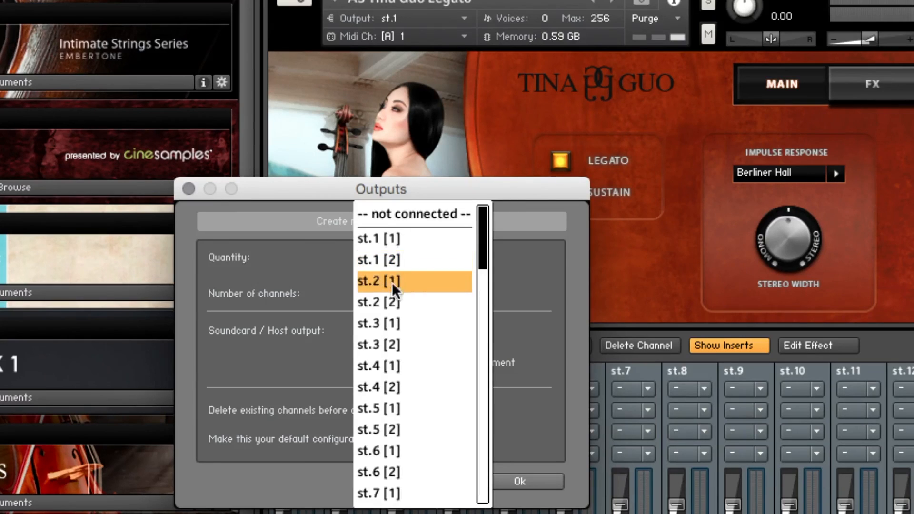
pyautogui.click(406, 284)
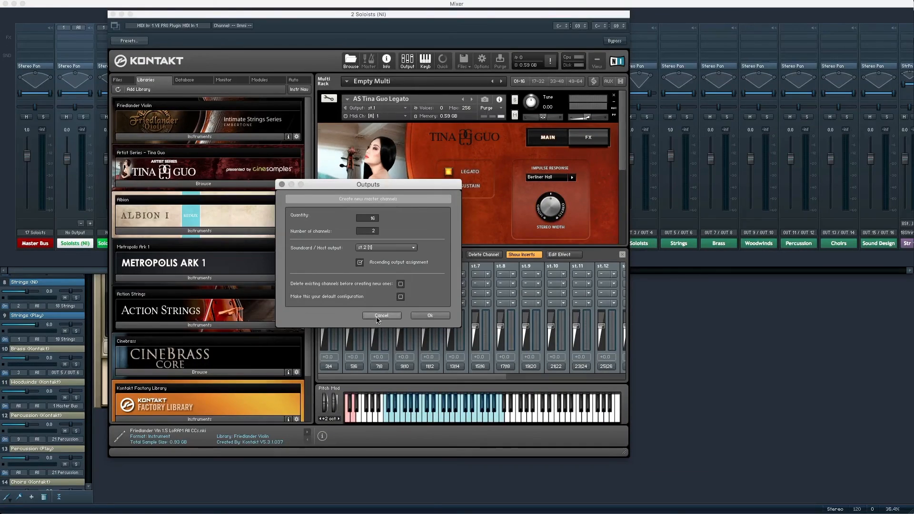
pyautogui.click(381, 316)
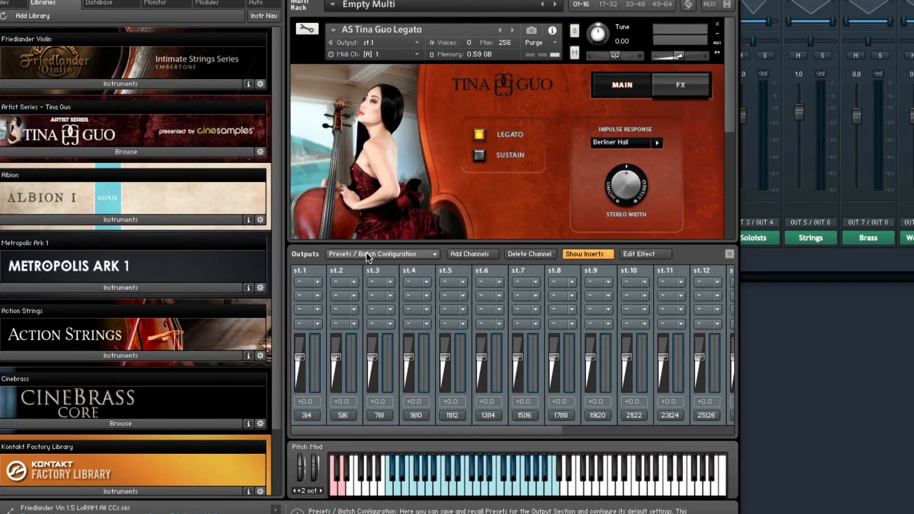
# Review Kontakt's output preset and batch options and the list of outputs AS Tina Guo Legato can be routed to.
pyautogui.click(366, 252)
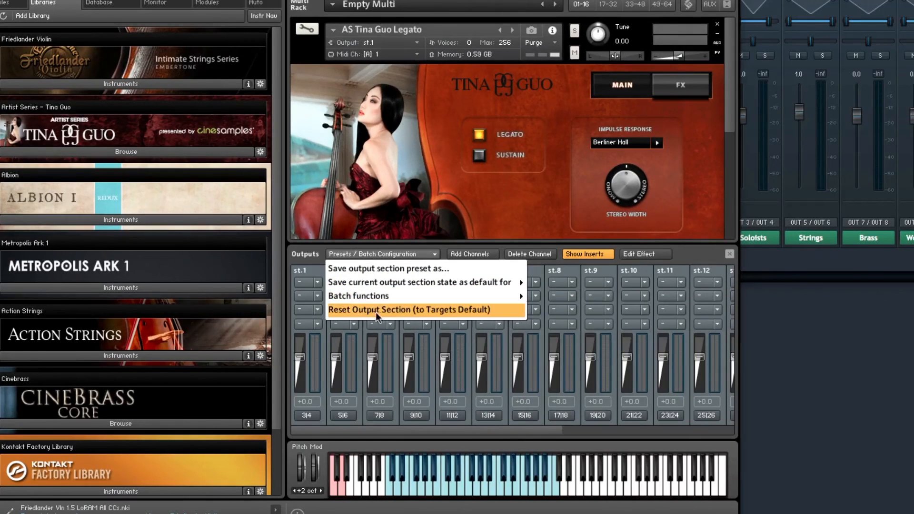
pyautogui.click(707, 257)
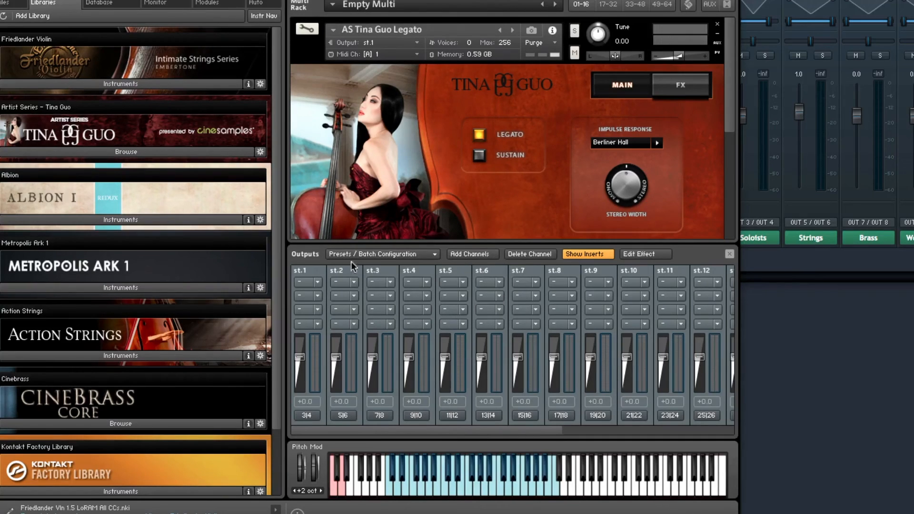
pyautogui.click(373, 43)
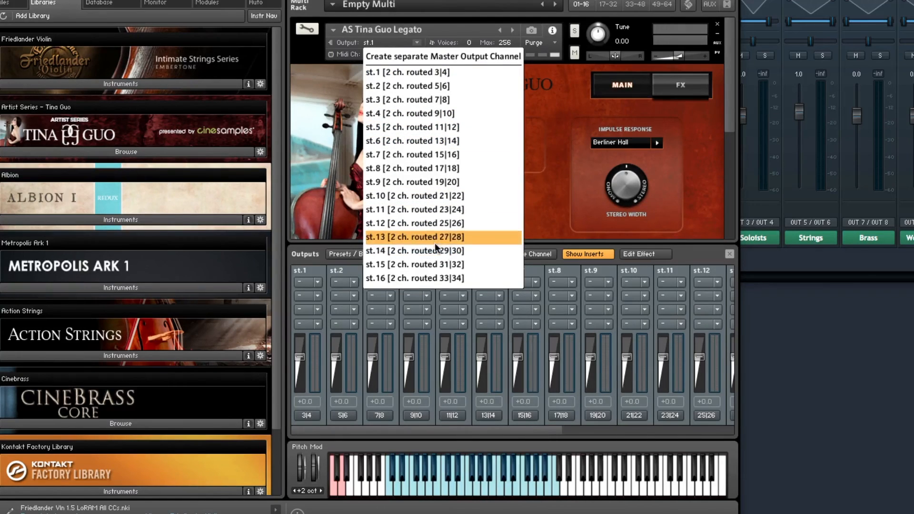
pyautogui.click(547, 189)
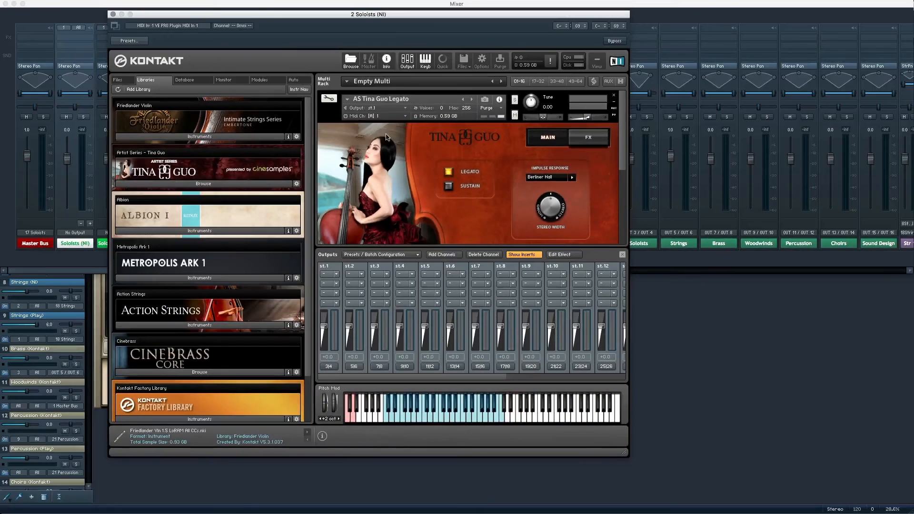
# Hide Kontakt's output section, toggle its browser off and on, and close the Soloists (NI) window.
pyautogui.click(355, 64)
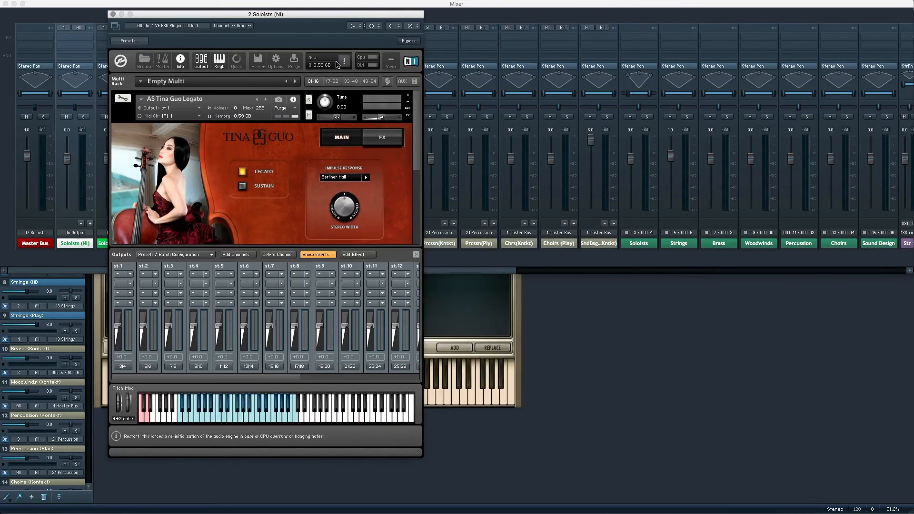
pyautogui.click(200, 61)
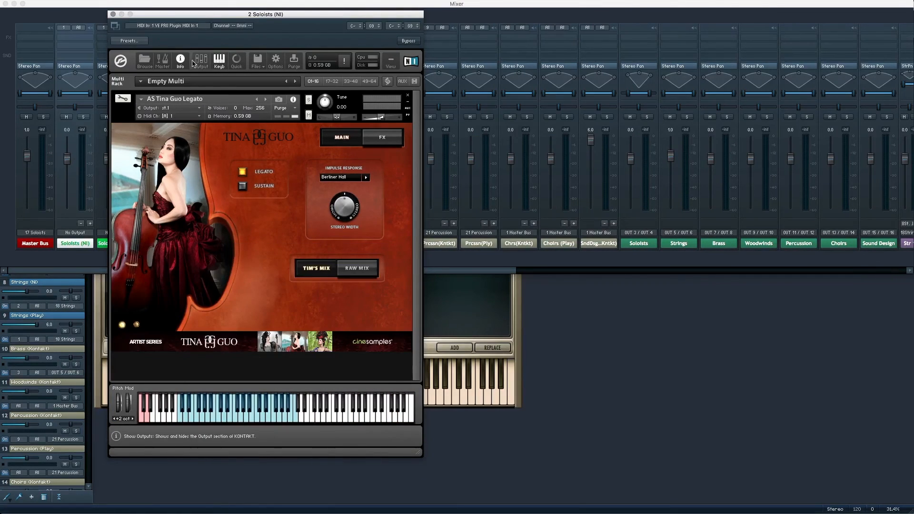
pyautogui.click(143, 60)
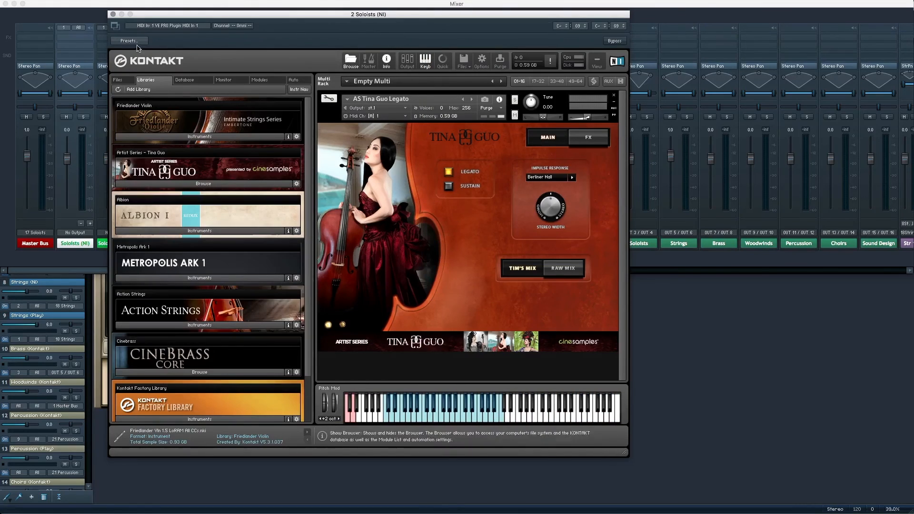
pyautogui.click(112, 14)
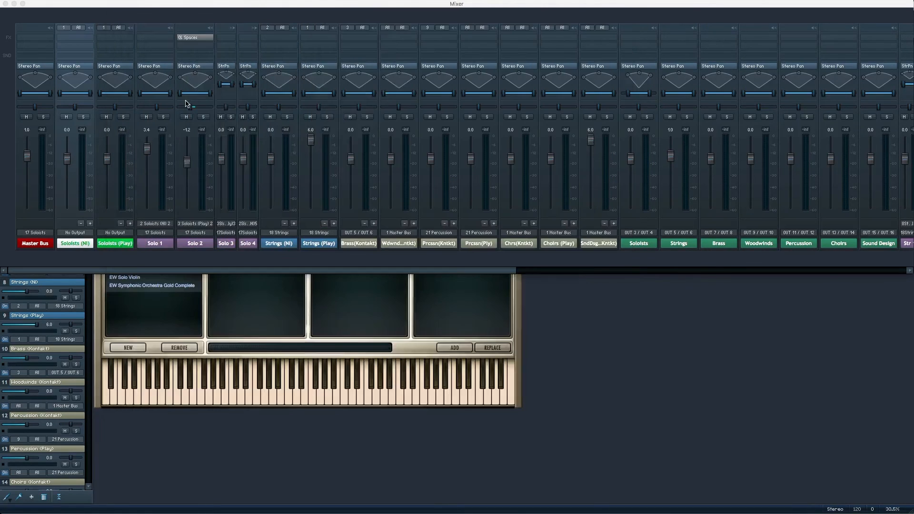
# Open the Strings (NI) Kontakt instance and examine the output assignments of Evo Strings and String Ensemble - Long.
pyautogui.click(285, 245)
pyautogui.doubleClick(284, 244)
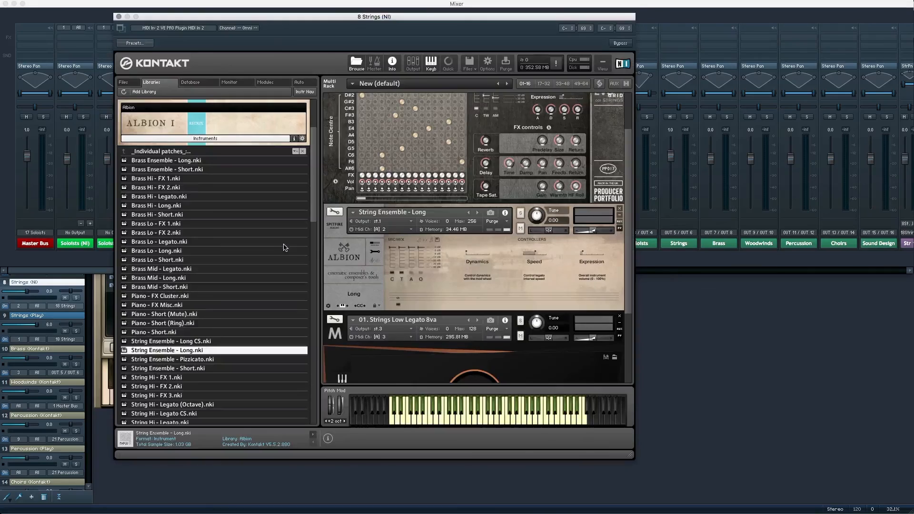
pyautogui.scroll(2, 419, 143)
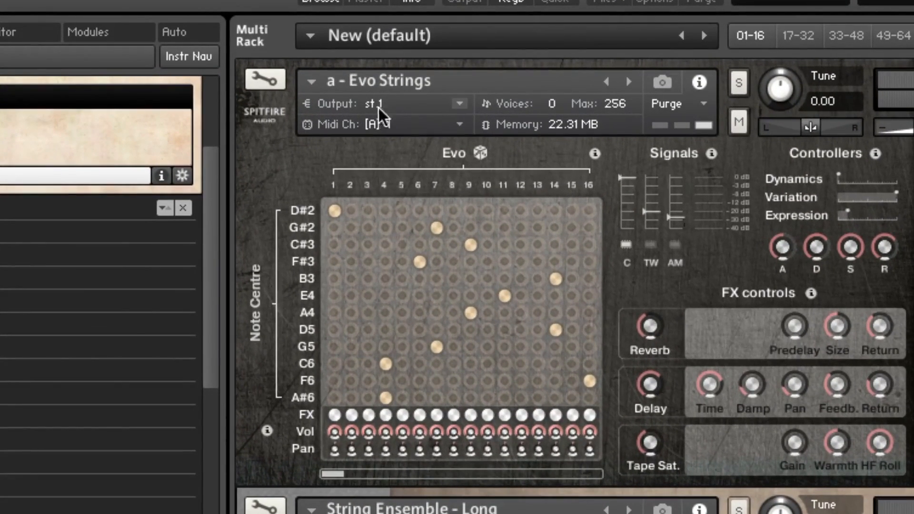
pyautogui.click(378, 106)
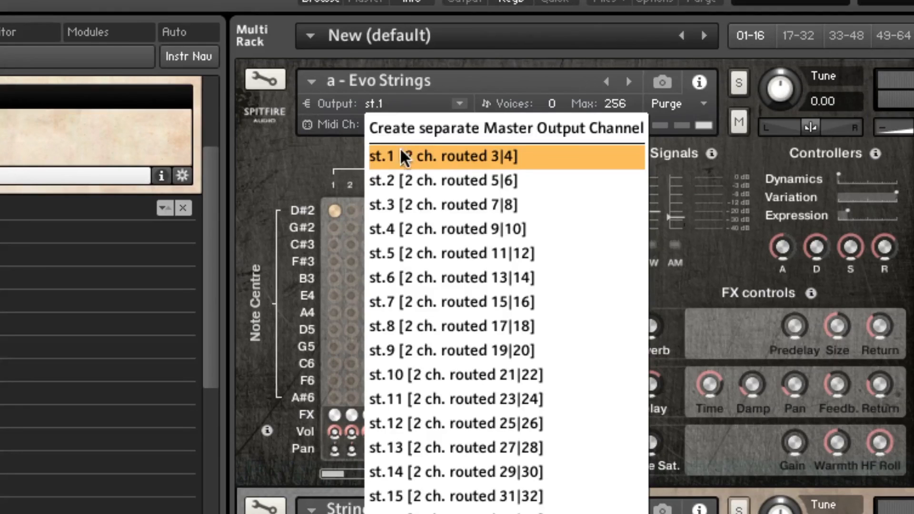
pyautogui.click(436, 80)
pyautogui.scroll(-3, 386, 166)
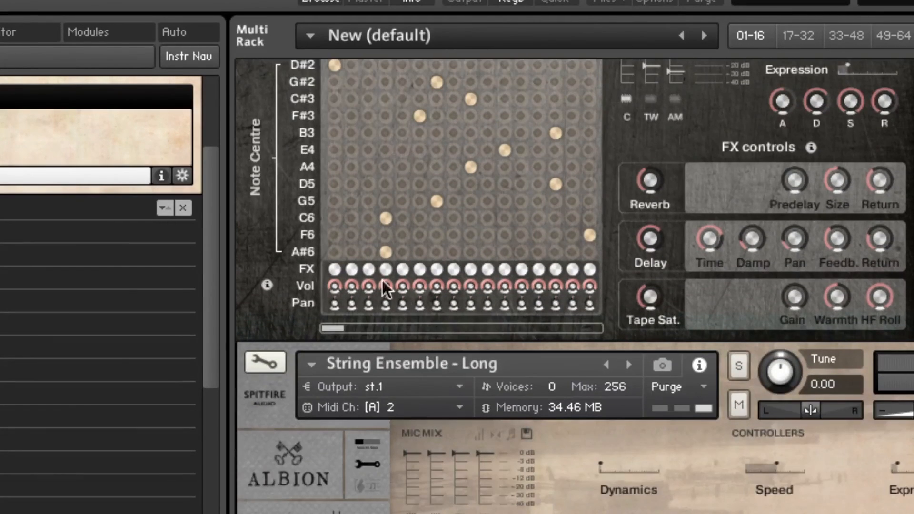
pyautogui.scroll(-1, 370, 388)
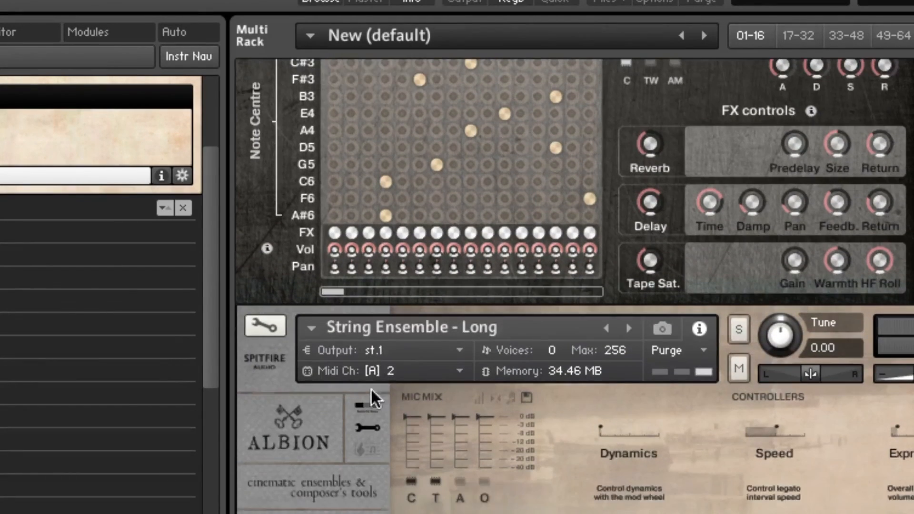
# Route String Ensemble - Long to output st.2, check the output of Strings Low Legato 8va, and close the Strings (NI) window.
pyautogui.click(378, 352)
pyautogui.click(401, 426)
pyautogui.scroll(-1, 374, 364)
pyautogui.scroll(-5, 378, 362)
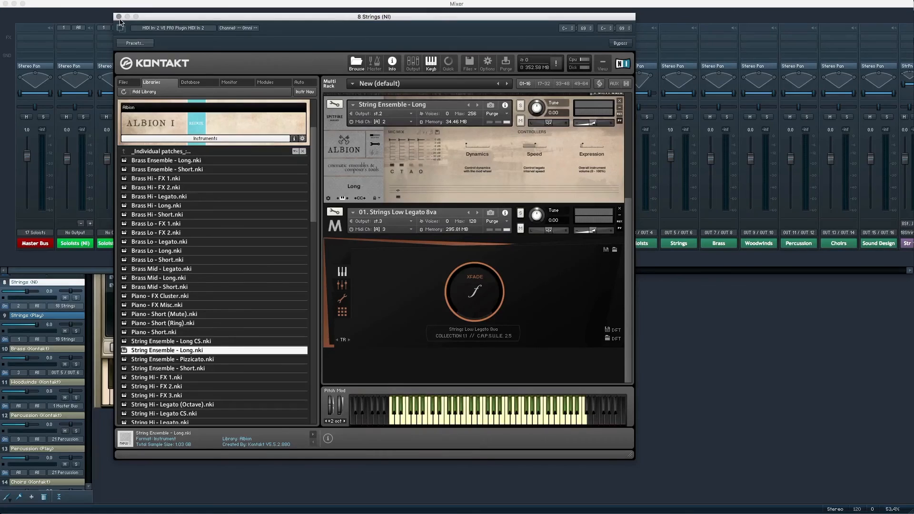
pyautogui.click(119, 17)
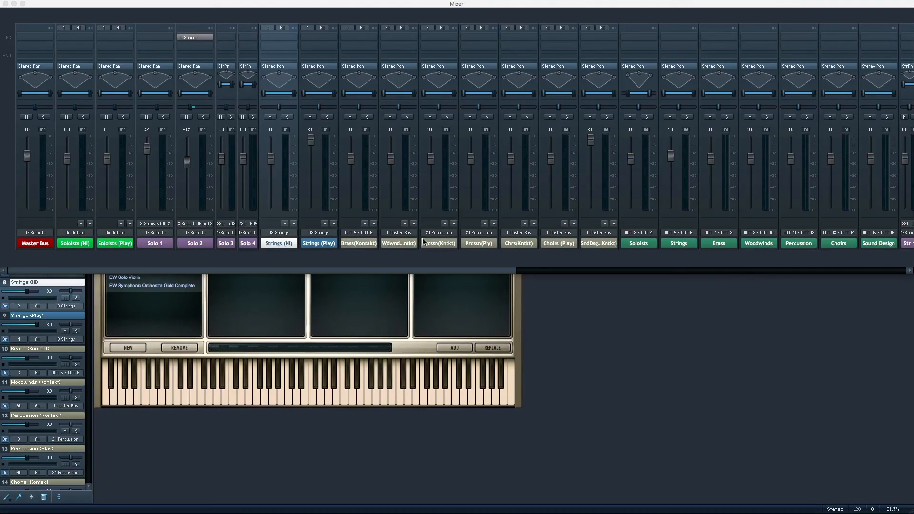
# Examine the VE Pro mixer's string input channels from Str 1 through Input 16 and their routing to the Strings bus.
pyautogui.hscroll(5, 362, 245)
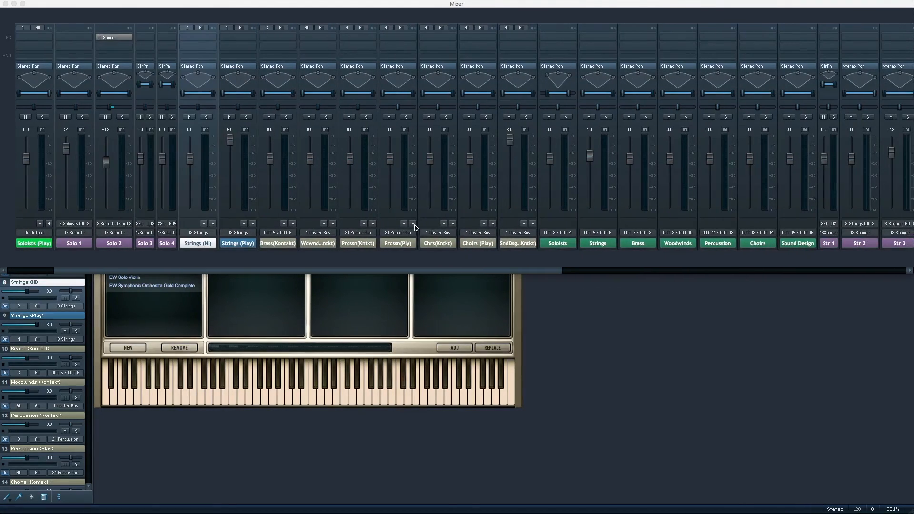
pyautogui.hscroll(5, 414, 224)
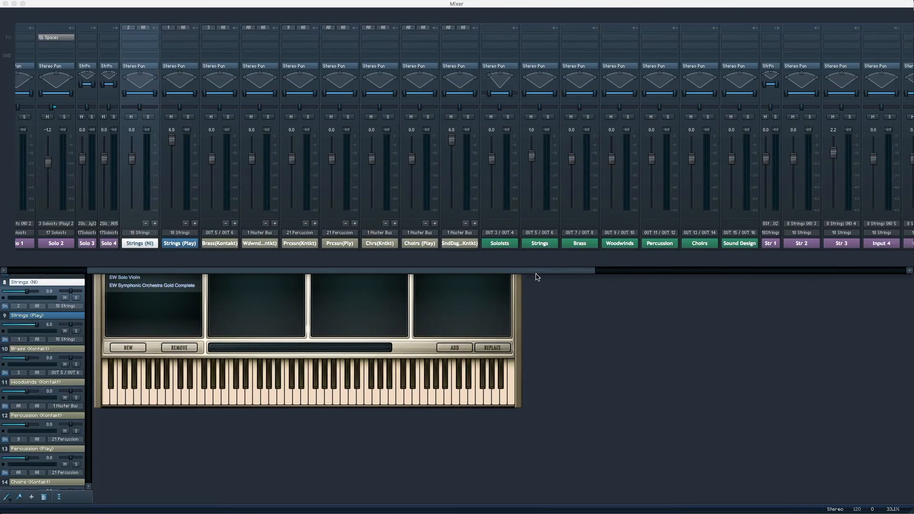
pyautogui.hscroll(5, 548, 274)
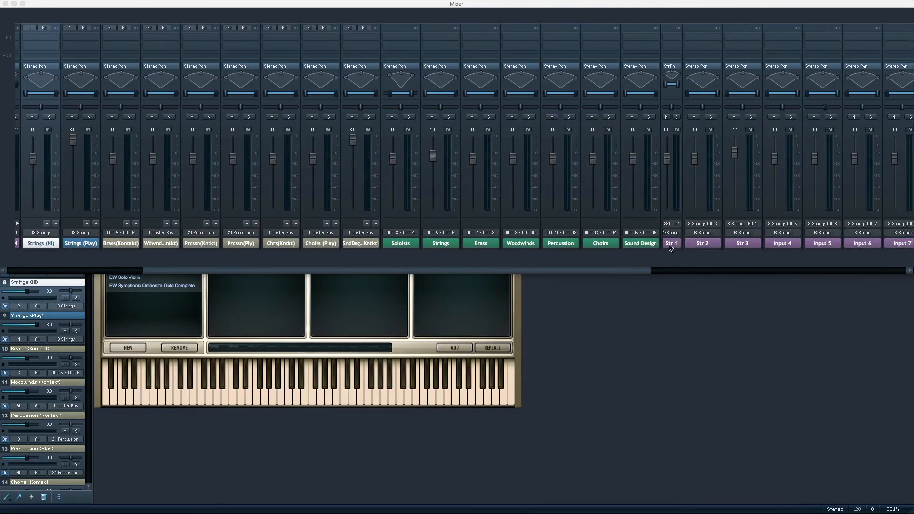
pyautogui.hscroll(3, 654, 249)
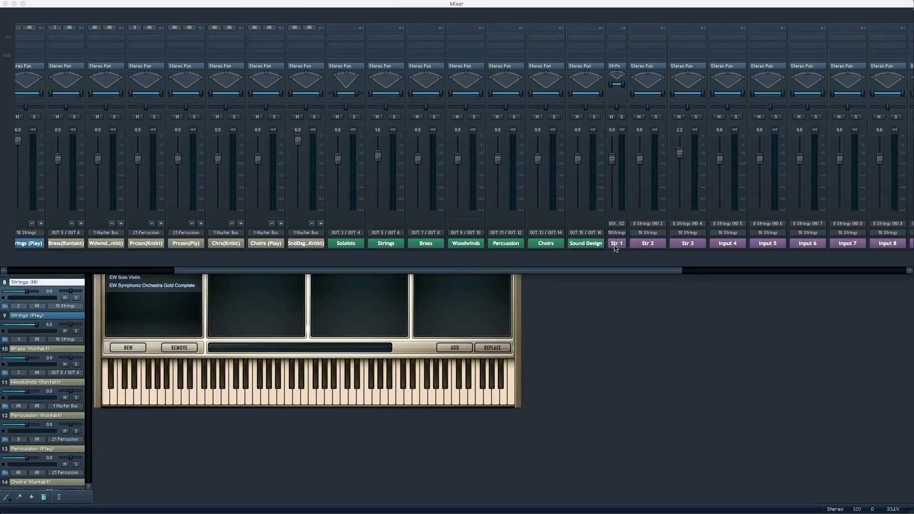
pyautogui.hscroll(17, 504, 248)
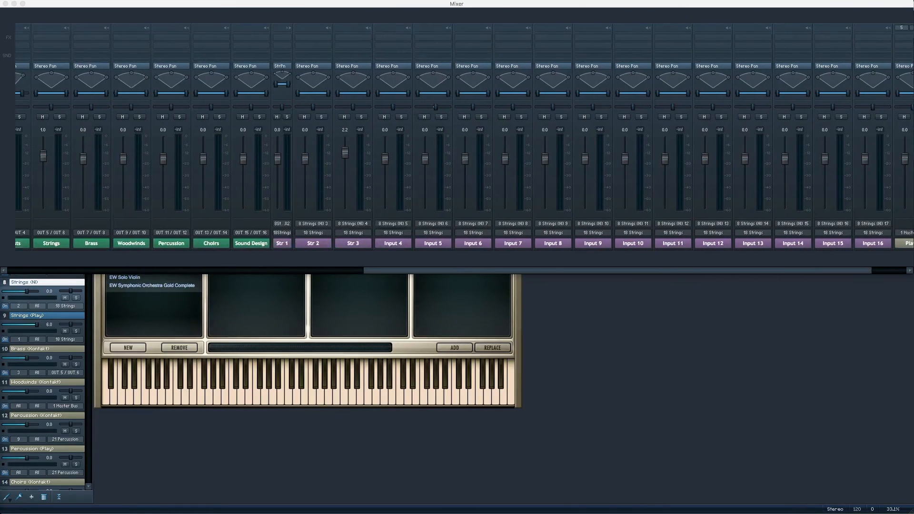
pyautogui.hscroll(3, 464, 142)
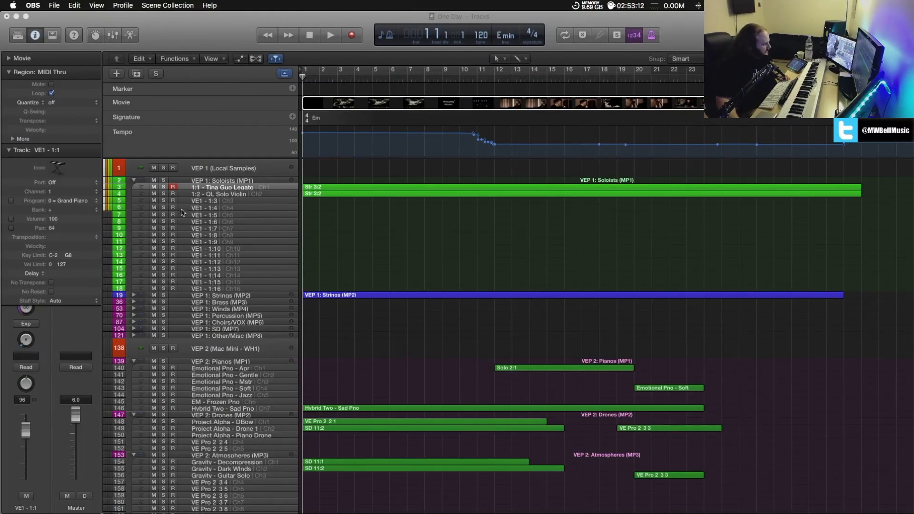
# Switch to the Logic tracks window and expand the VEP 1: Strings (MP2) track stack.
pyautogui.scroll(-1, 178, 214)
pyautogui.scroll(-2, 192, 285)
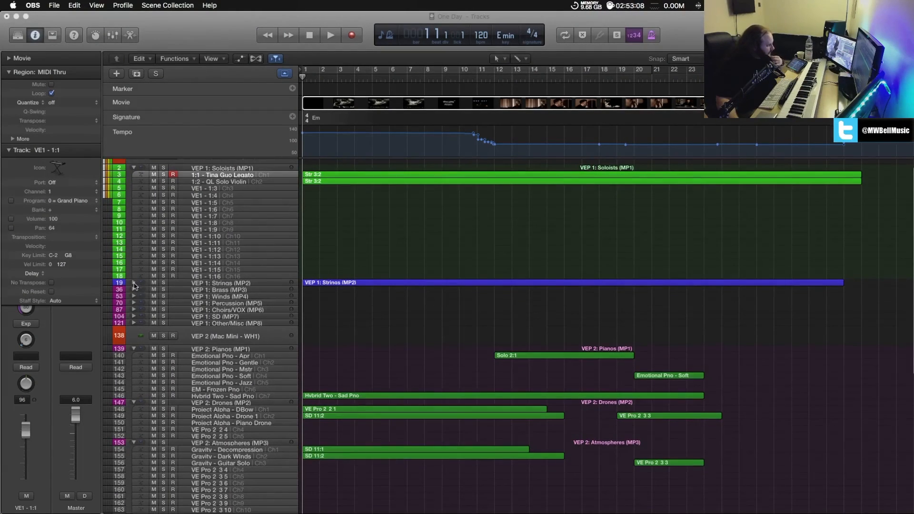
pyautogui.click(134, 283)
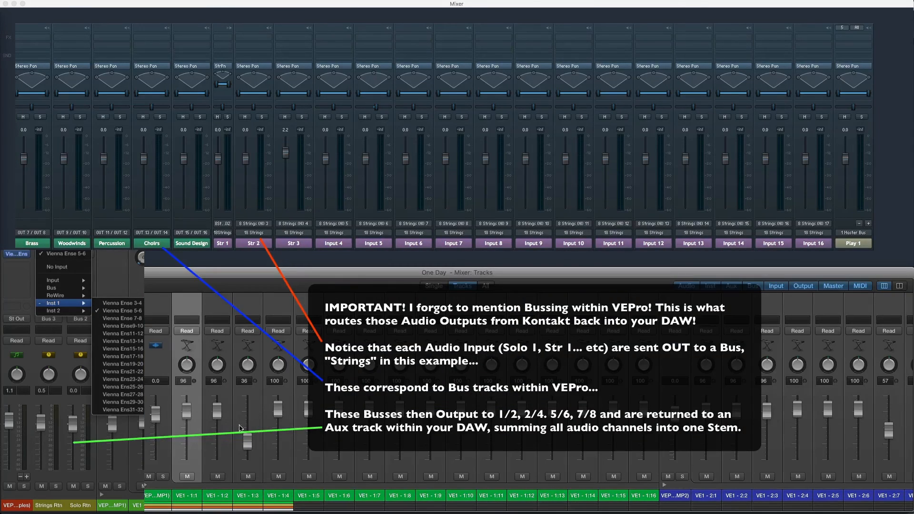
# Select channels VE1 - 2:1, 2:2 and 2:3 in turn to check the matching VE Pro string inputs, and try Str 2's pan control.
pyautogui.hscroll(6, 213, 454)
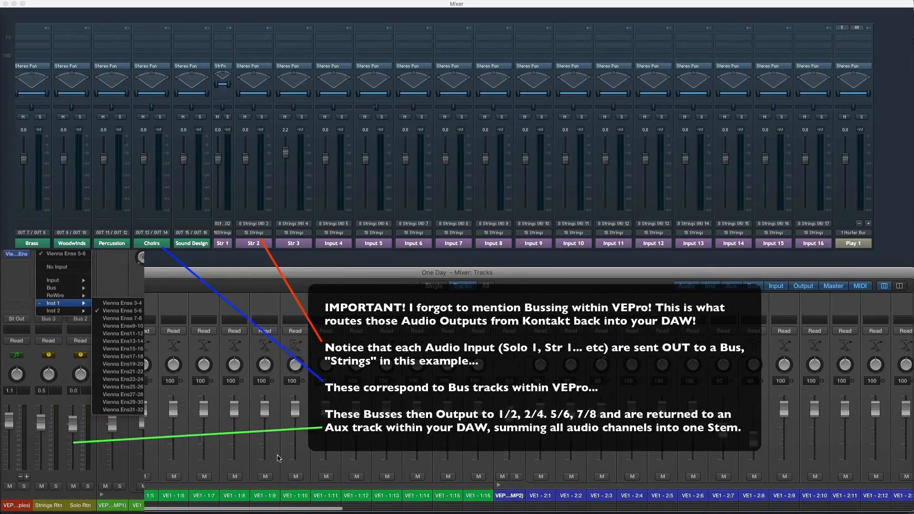
pyautogui.hscroll(1, 457, 478)
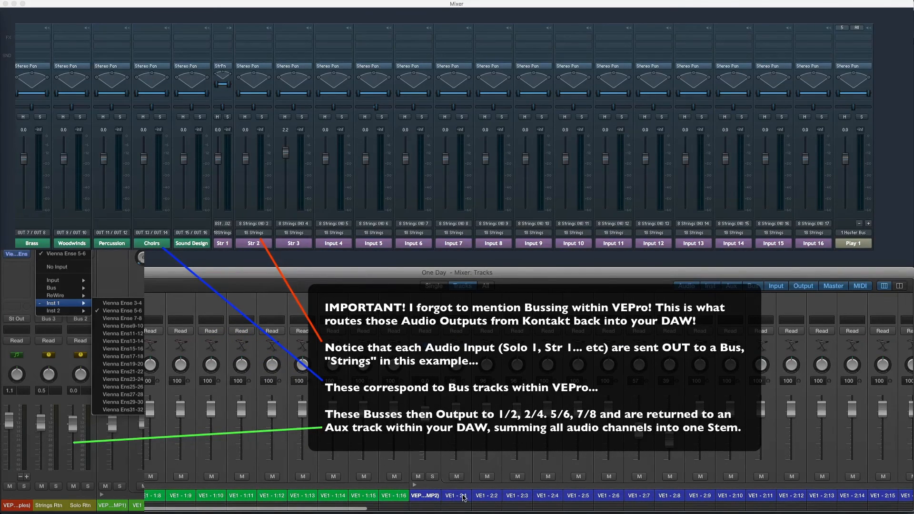
pyautogui.click(457, 495)
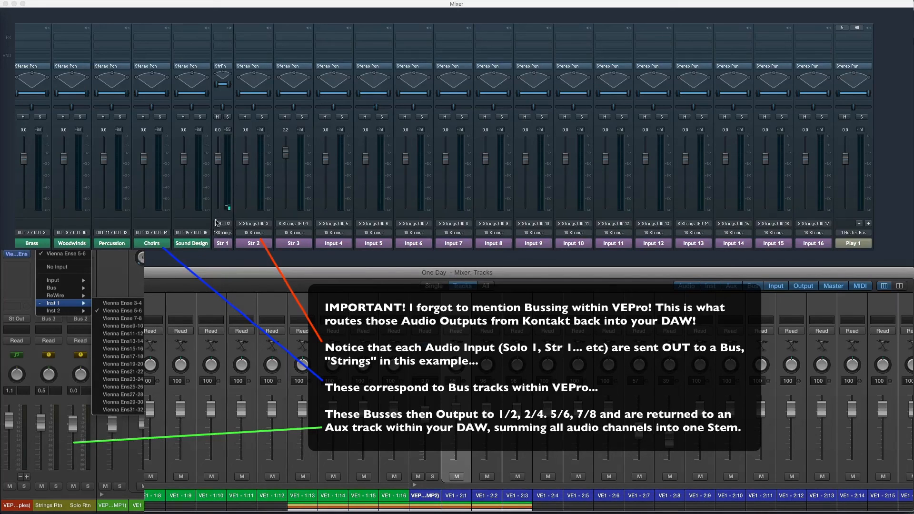
pyautogui.click(487, 497)
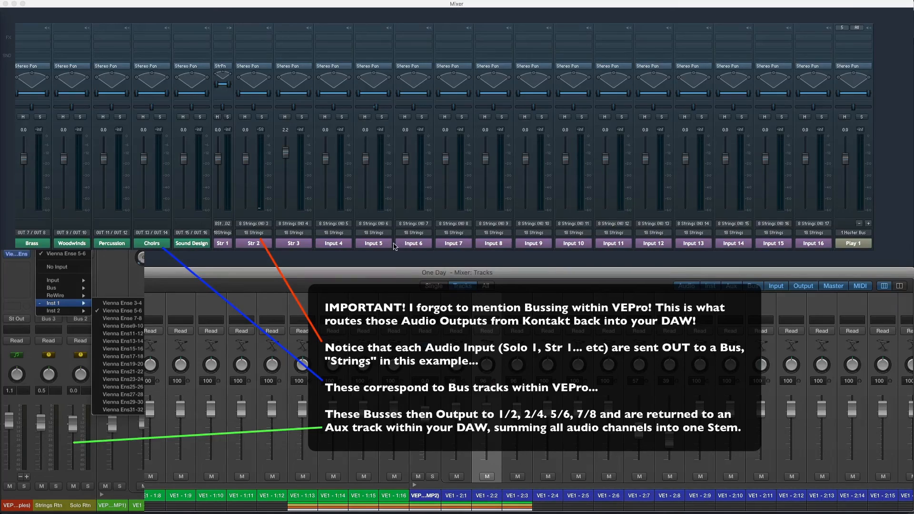
pyautogui.click(513, 496)
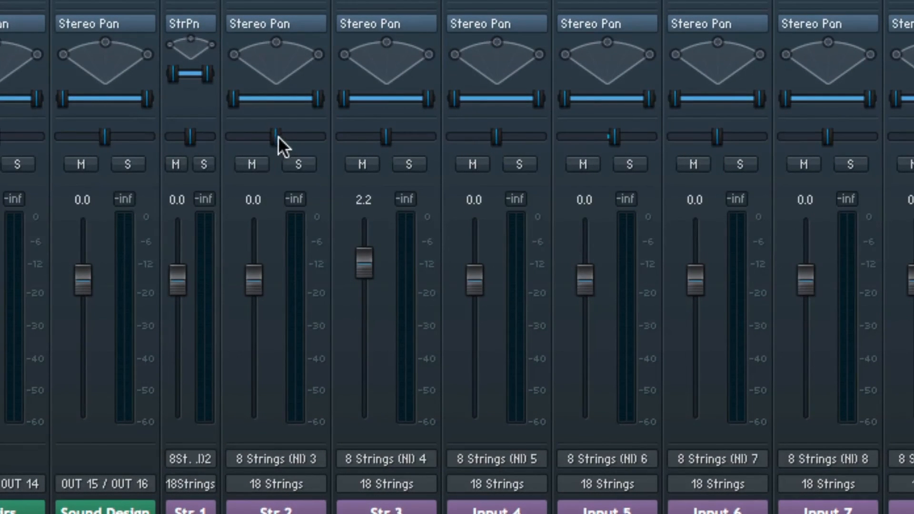
pyautogui.moveTo(276, 136); pyautogui.dragTo(274, 135)
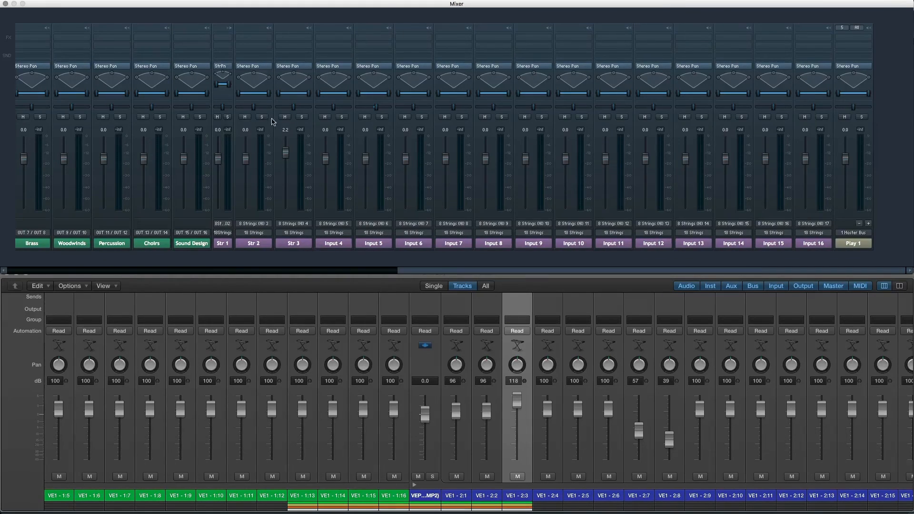
# Insert FabFilter's FF Pro-Q 2 as an effect on the Str 3 channel and close its window.
pyautogui.click(287, 39)
pyautogui.moveTo(307, 79)
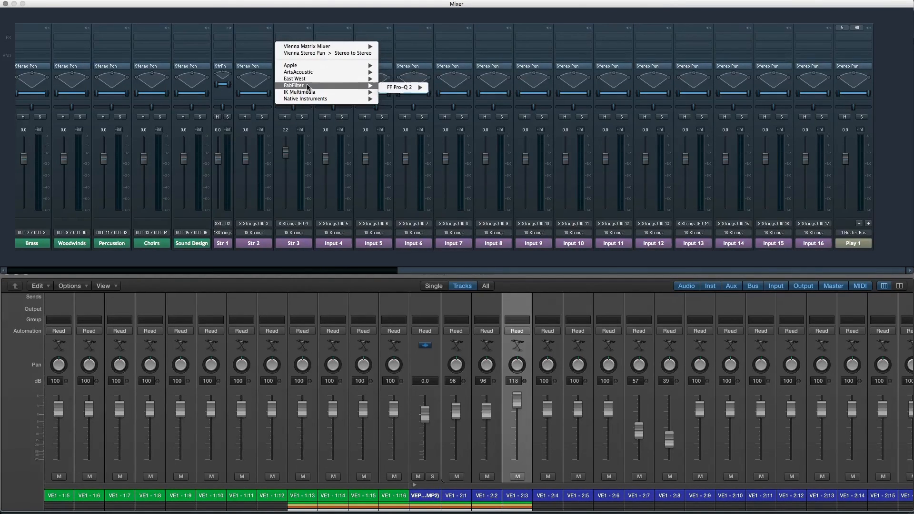
pyautogui.moveTo(404, 88)
pyautogui.click(449, 103)
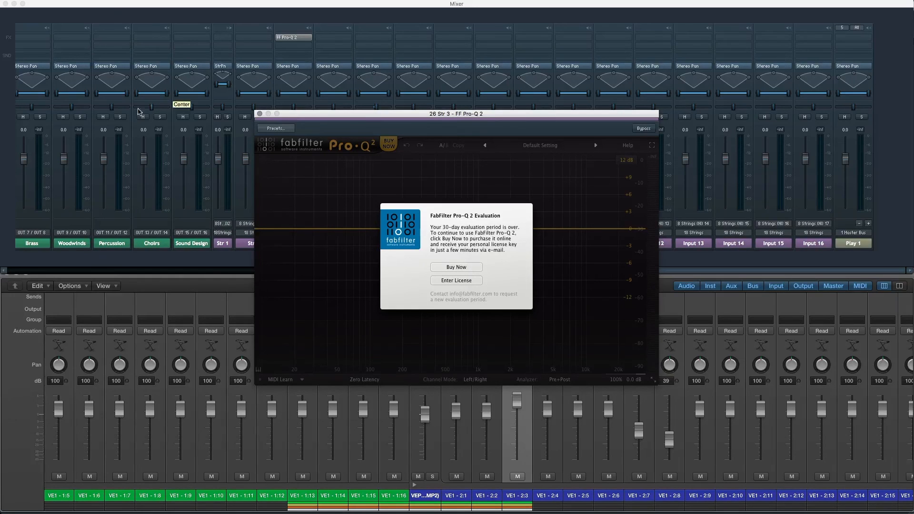
pyautogui.click(259, 114)
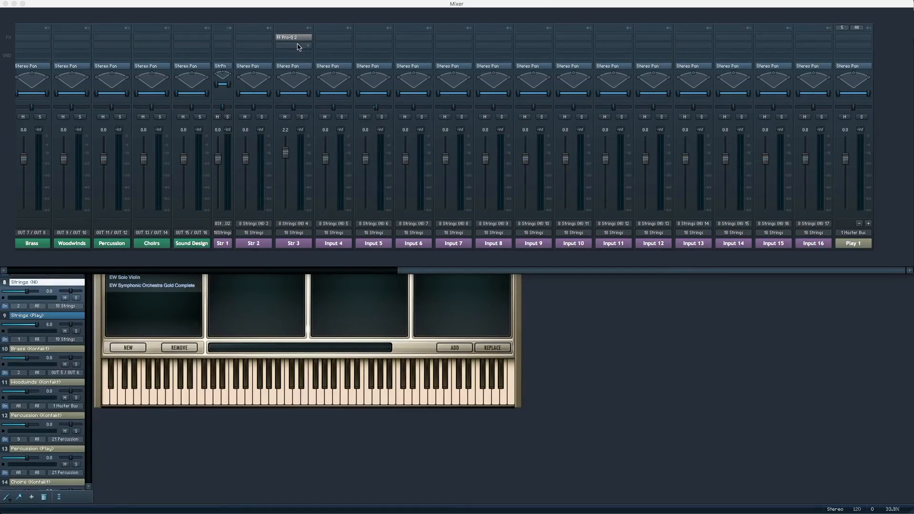
# Reopen and close the FF Pro-Q 2 window, and delete the plug-in from the Str 3 channel.
pyautogui.click(298, 43)
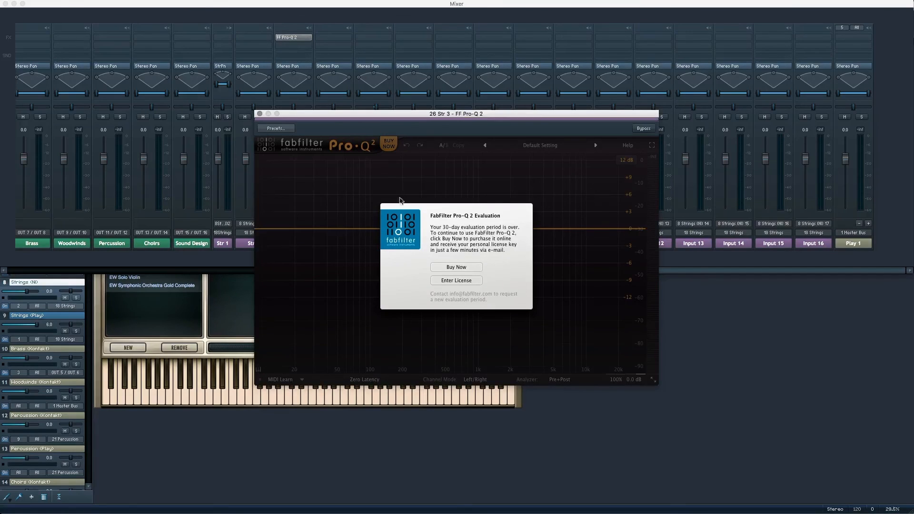
pyautogui.click(260, 114)
pyautogui.rightClick(290, 38)
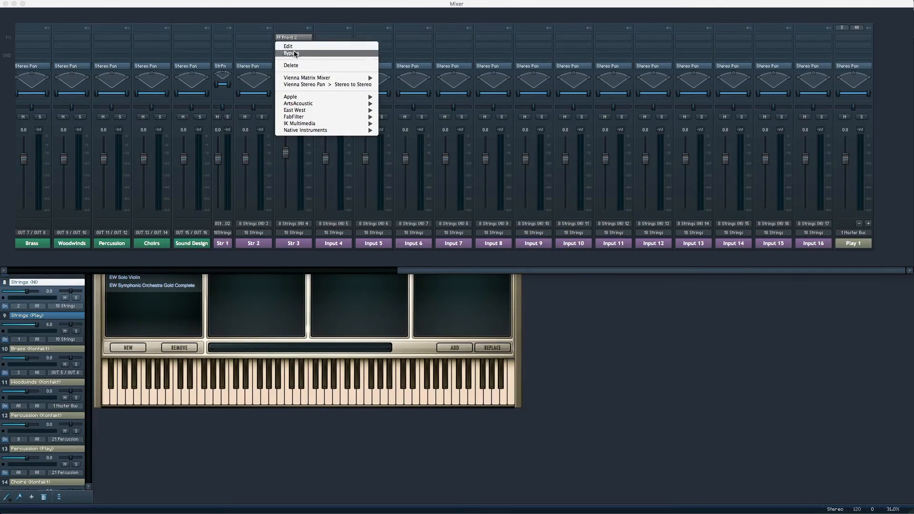
pyautogui.click(291, 65)
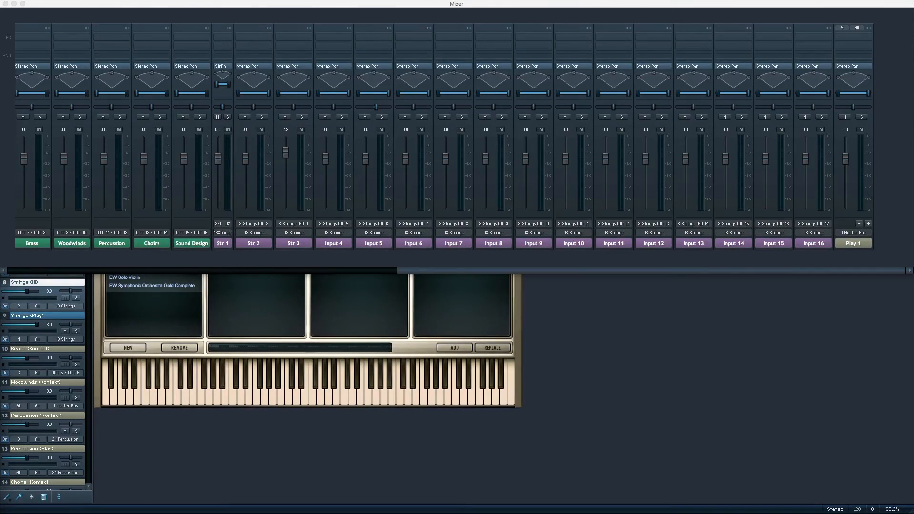
# Switch to the Logic Pro X tracks window and play the One Day project from bar 1.
pyautogui.press('super+Tab')
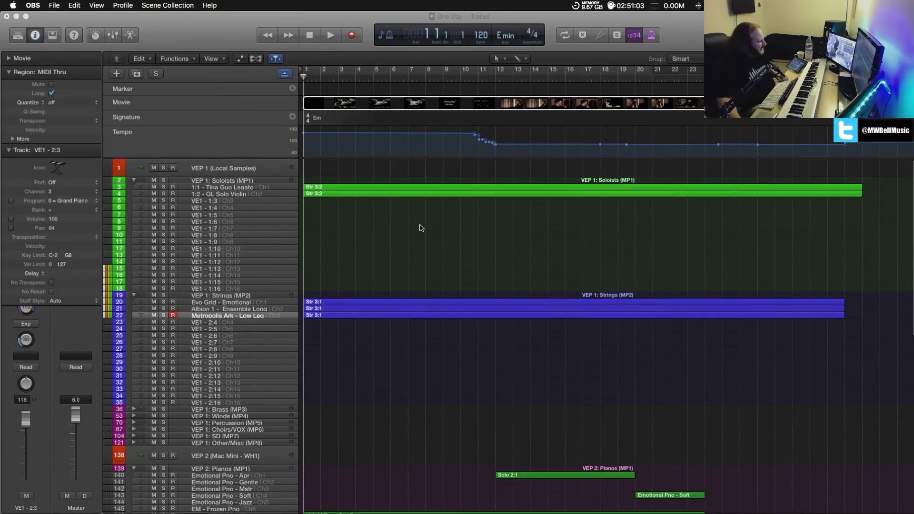
pyautogui.scroll(4, 421, 228)
pyautogui.scroll(-3, 421, 228)
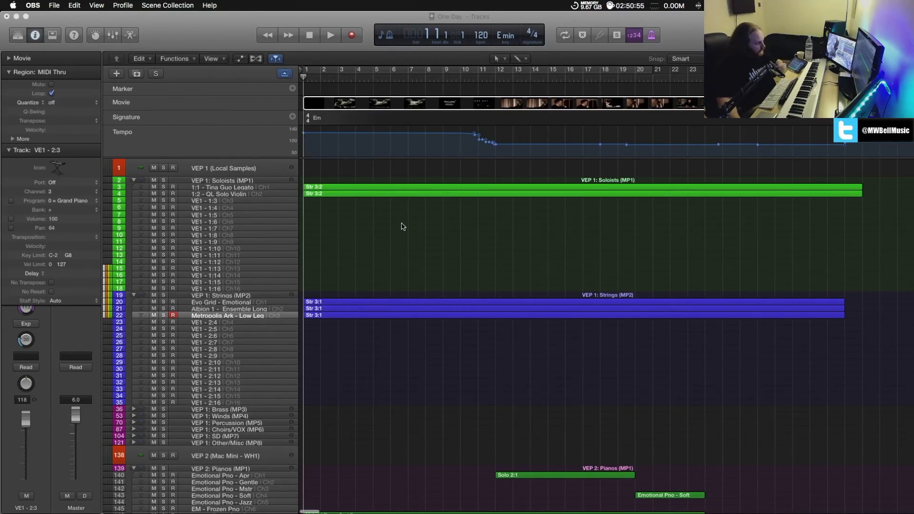
pyautogui.click(402, 225)
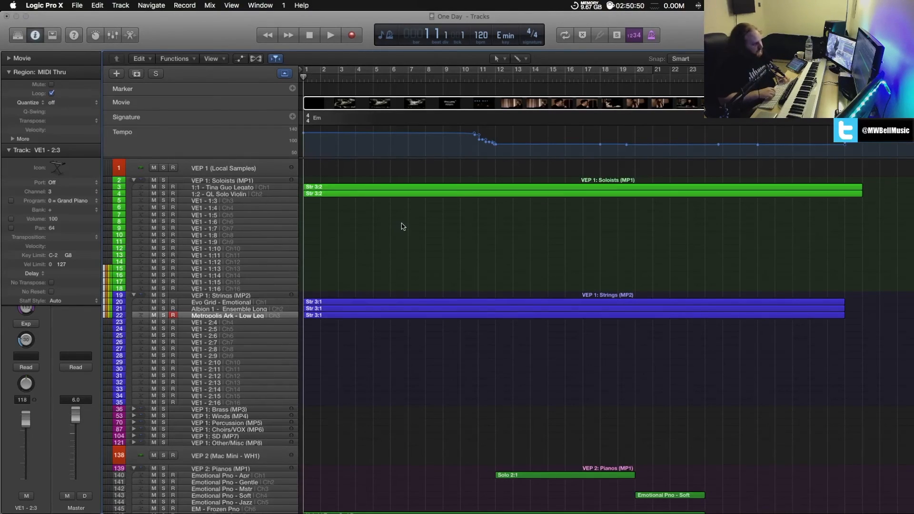
pyautogui.press('space')
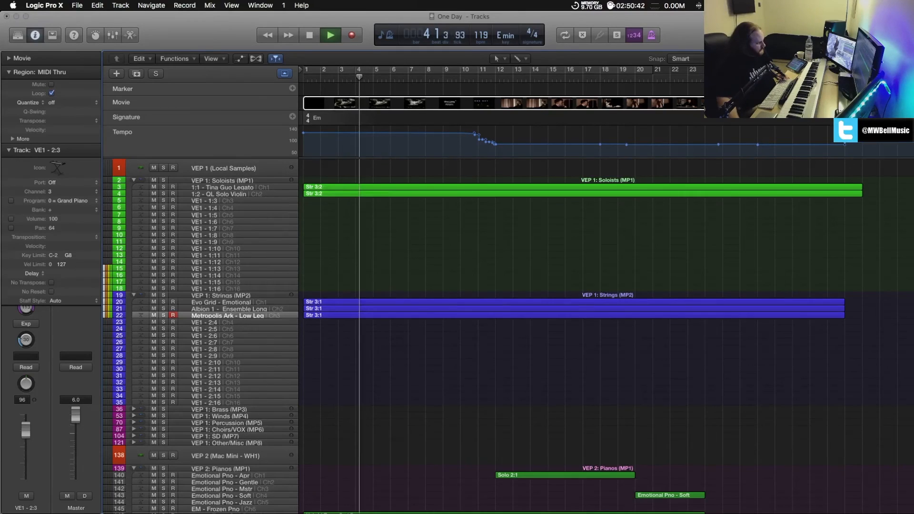
# Examine the string, piano, drone and atmosphere tracks and their regions during playback.
pyautogui.scroll(-1, 555, 436)
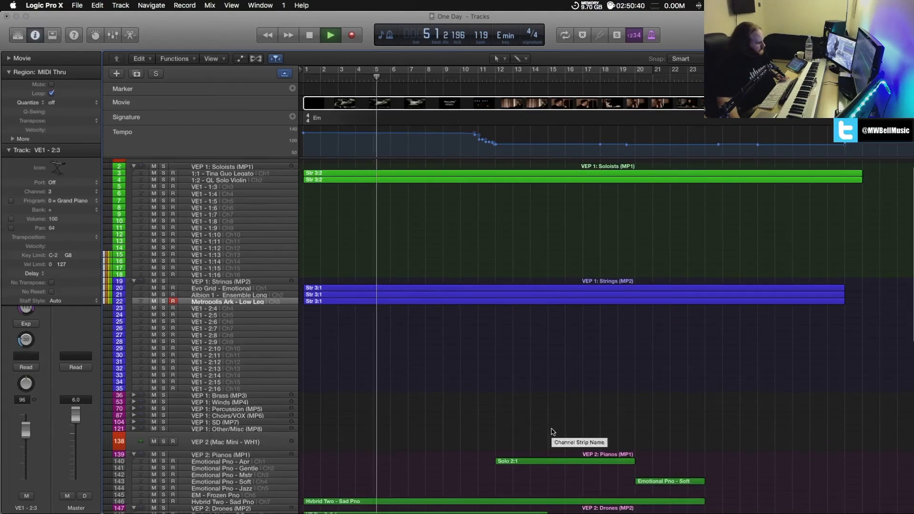
pyautogui.scroll(-1, 554, 435)
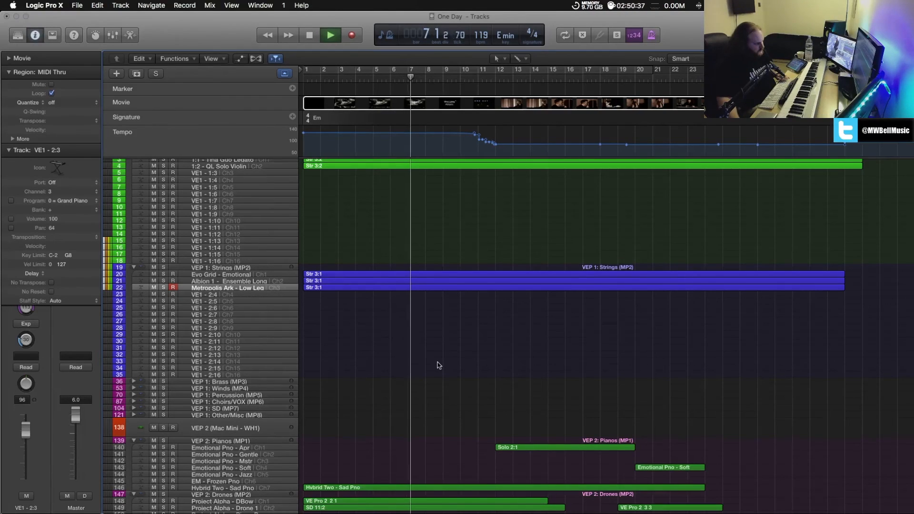
pyautogui.scroll(-1, 439, 365)
pyautogui.scroll(-1, 438, 365)
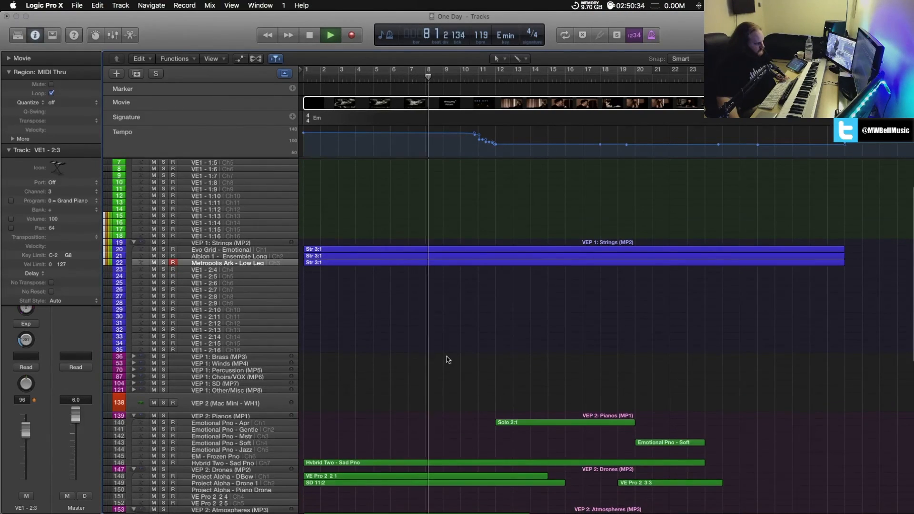
pyautogui.scroll(-2, 446, 362)
pyautogui.scroll(-3, 448, 359)
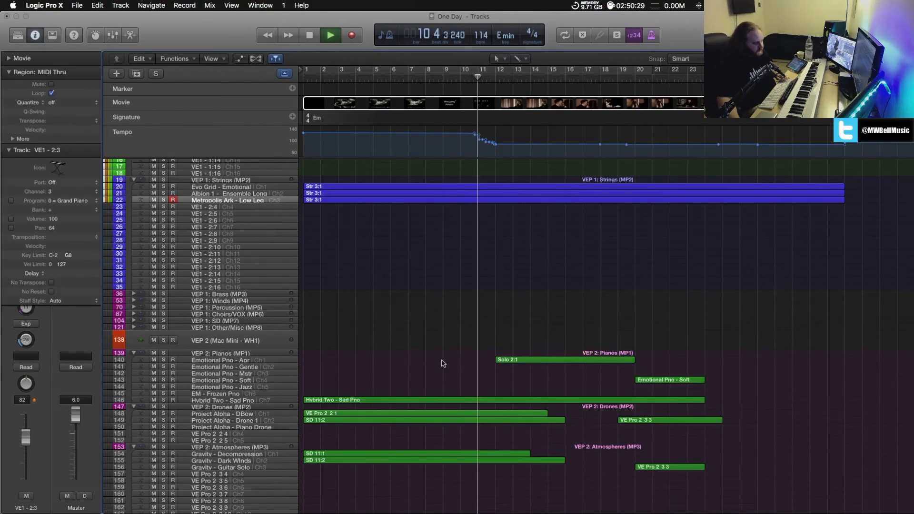
pyautogui.scroll(2, 475, 318)
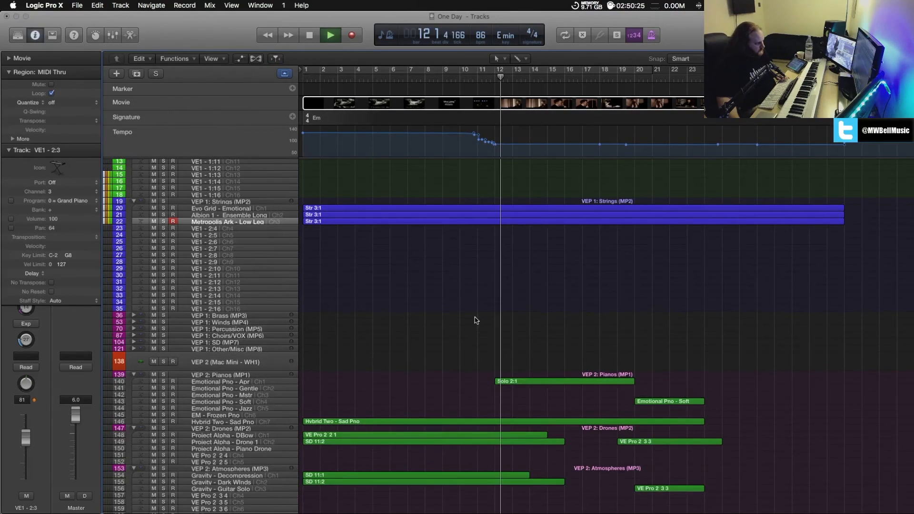
pyautogui.scroll(3, 476, 320)
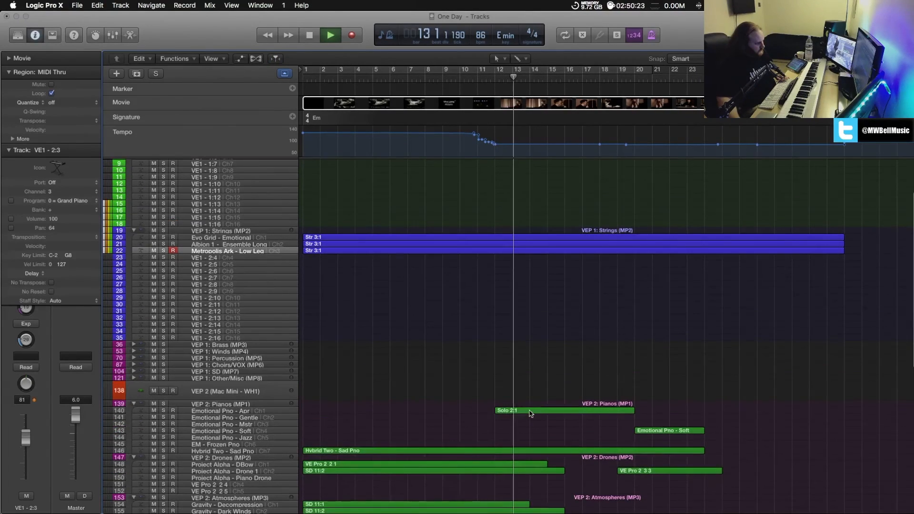
# Open the Solo 2:1 region in the Piano Roll and add the Hybrid Two - Sad Pno region to the selection.
pyautogui.doubleClick(531, 411)
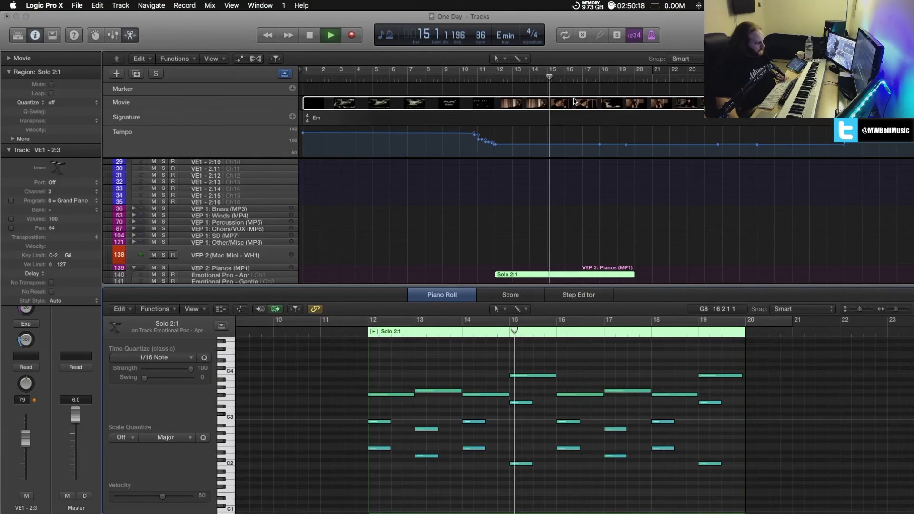
pyautogui.scroll(-5, 580, 219)
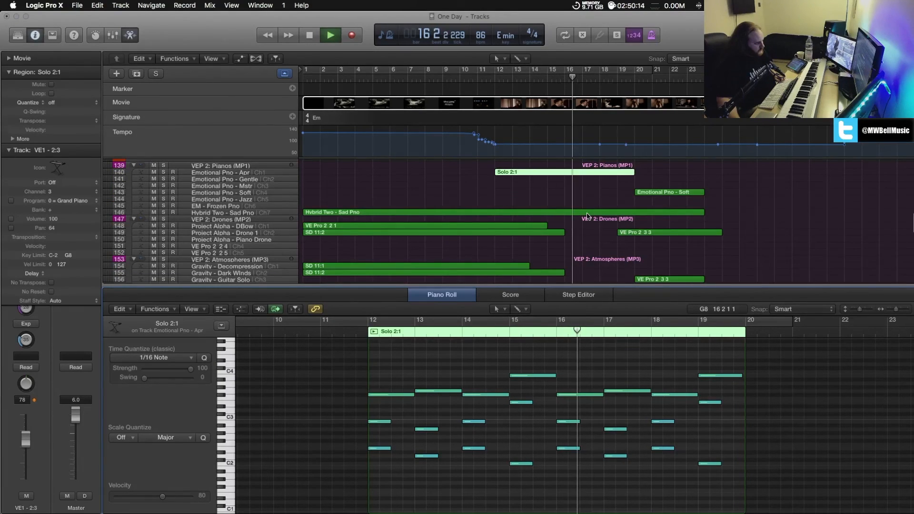
pyautogui.keyDown('shift'); pyautogui.click(587, 213); pyautogui.keyUp('shift')
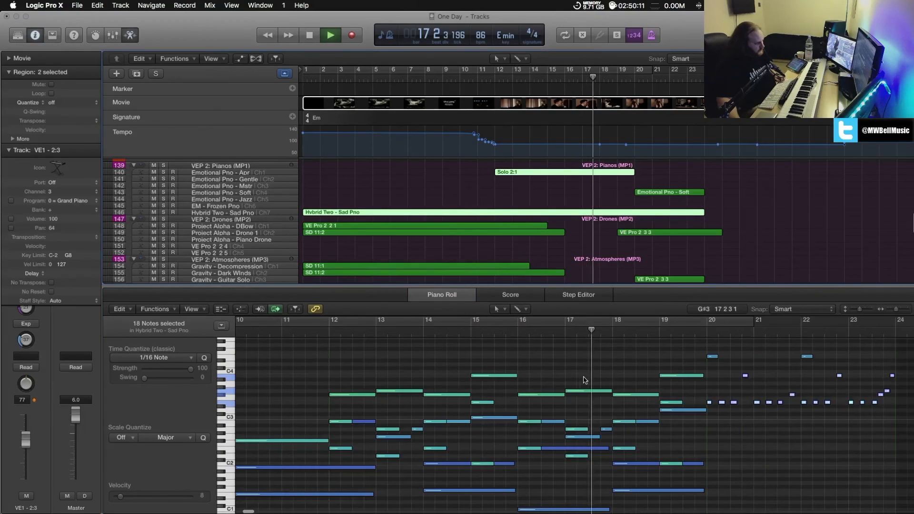
# Switch to the Vienna Ensemble Pro mixer during playback and lower the Solo 2 channel's fader slightly.
pyautogui.hscroll(3, 587, 384)
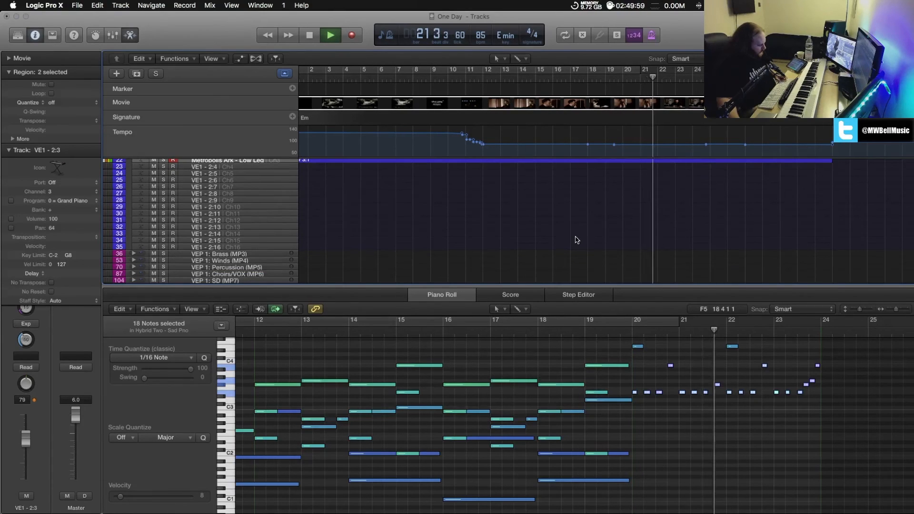
pyautogui.press('w')
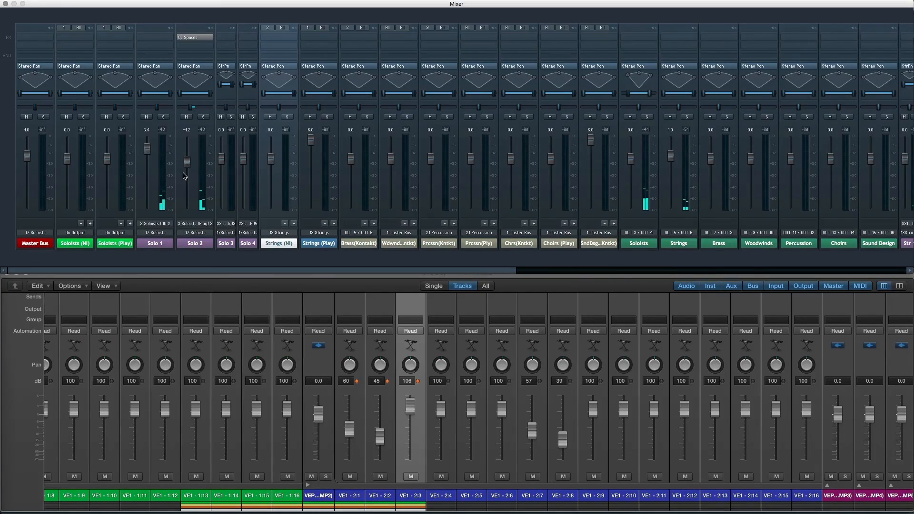
pyautogui.moveTo(187, 162); pyautogui.dragTo(188, 168)
pyautogui.moveTo(189, 109)
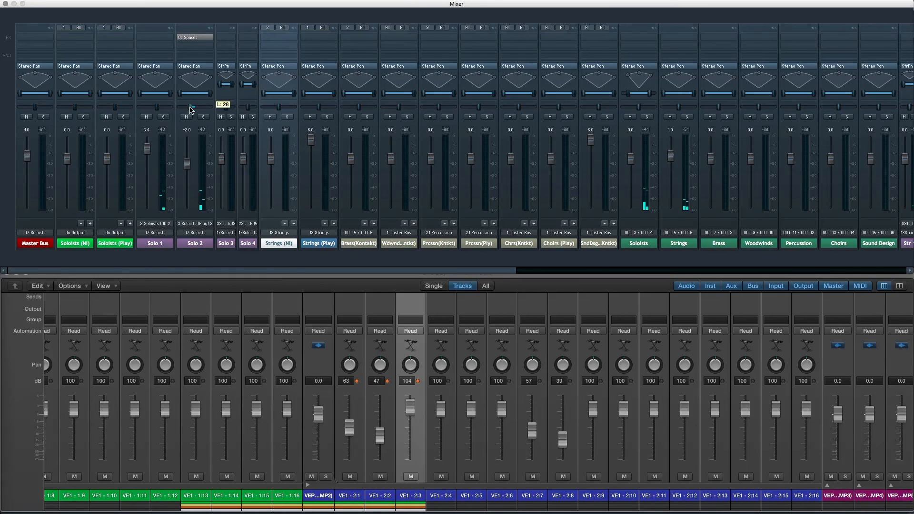
pyautogui.moveTo(158, 110)
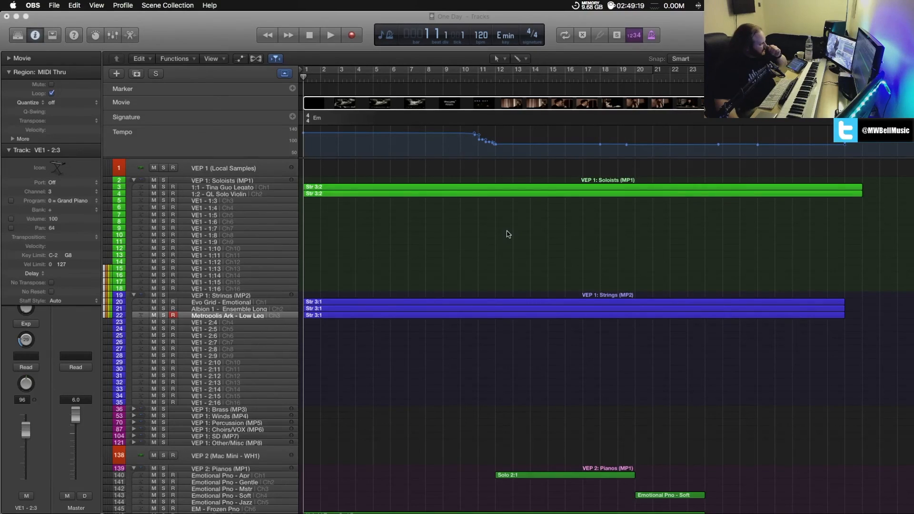
# Open the Environment window and review the VE Pro 2 multi-instruments and their port routing.
pyautogui.scroll(-2, 493, 252)
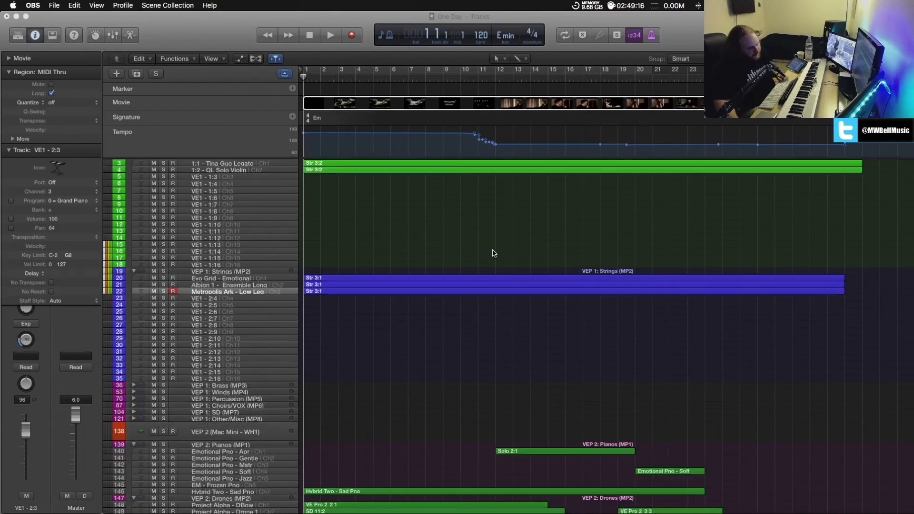
pyautogui.scroll(2, 494, 253)
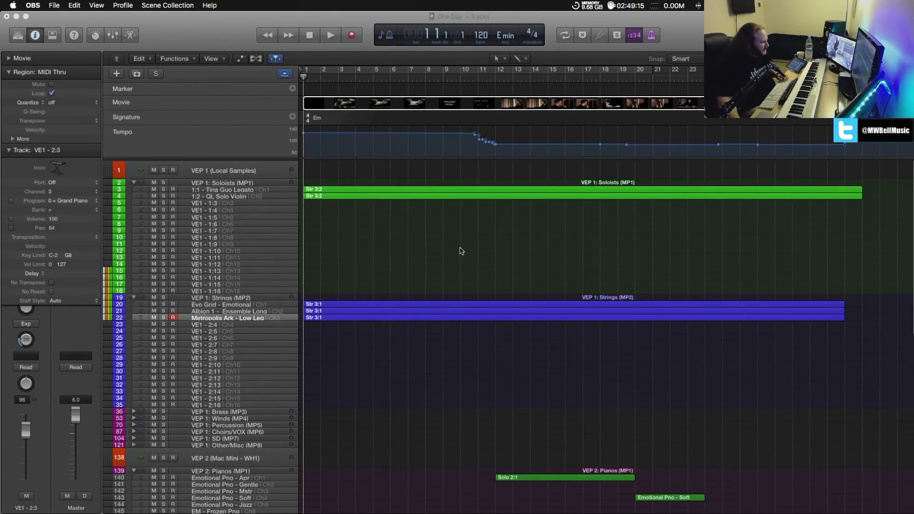
pyautogui.scroll(-1, 461, 251)
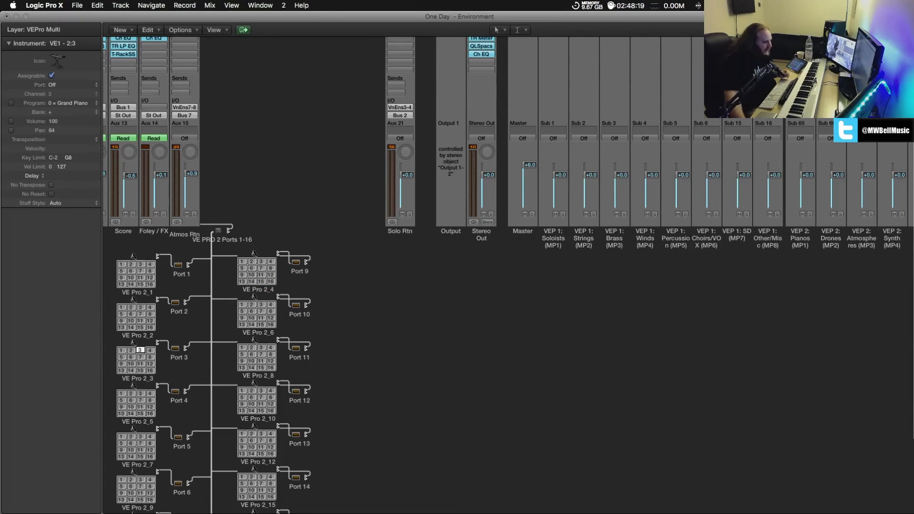
pyautogui.moveTo(647, 510)
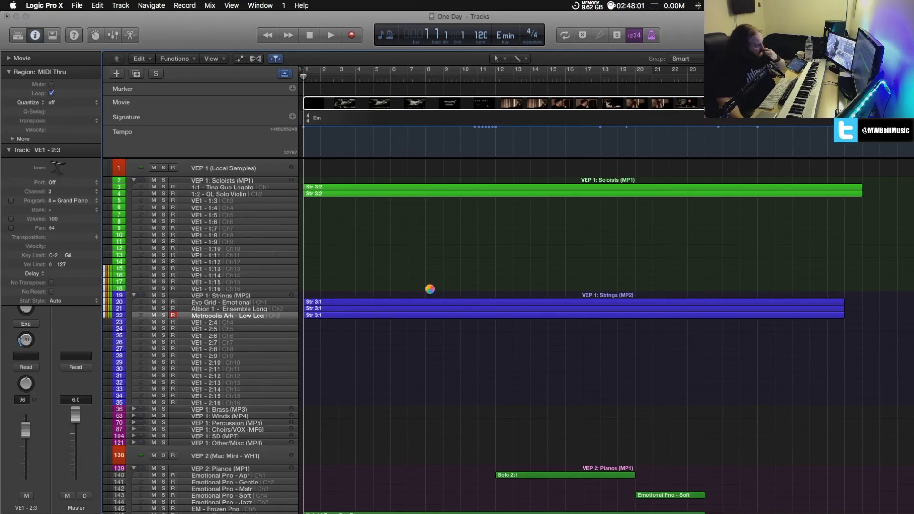
# Hide the global tracks above the arrangement in the tracks window.
pyautogui.scroll(1, 453, 247)
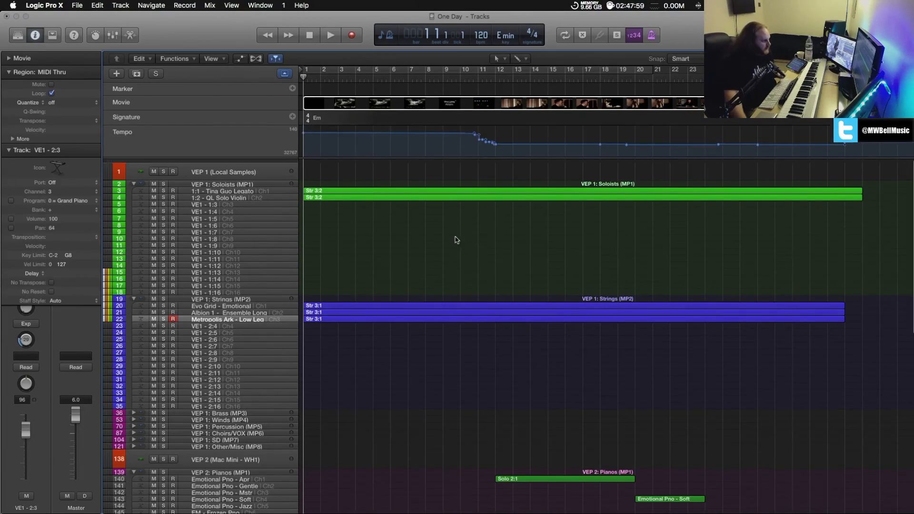
pyautogui.scroll(-5, 457, 238)
pyautogui.scroll(2, 438, 234)
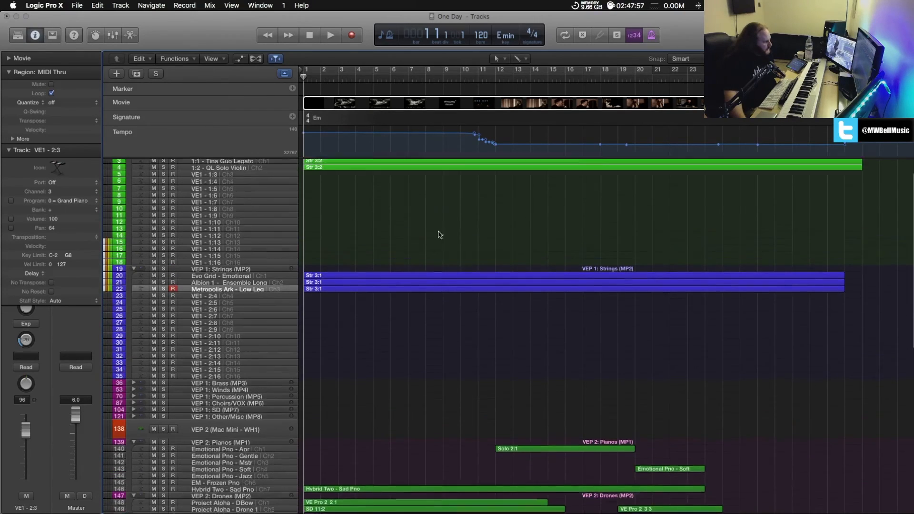
pyautogui.scroll(2, 428, 229)
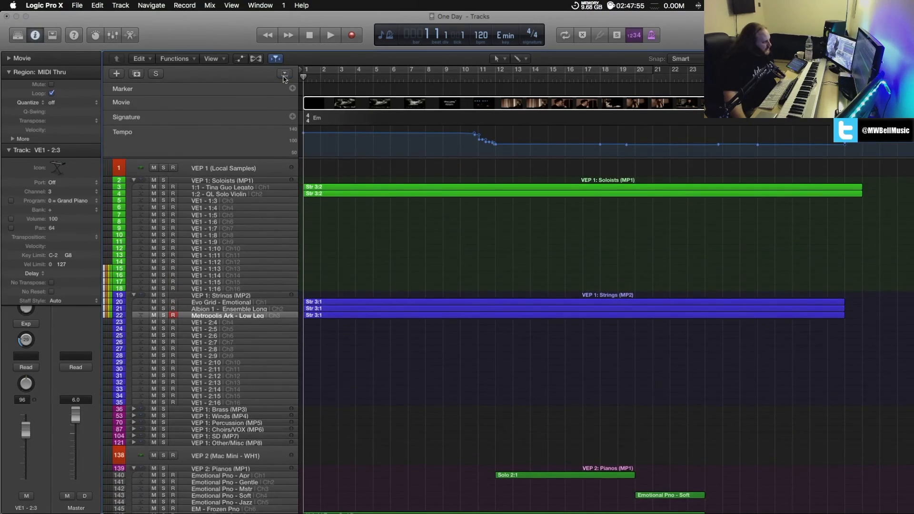
pyautogui.click(284, 74)
# Examine the VEP 1 and VEP 2 track stacks and their regions, from the soloists to the atmospheres.
pyautogui.scroll(-4, 423, 236)
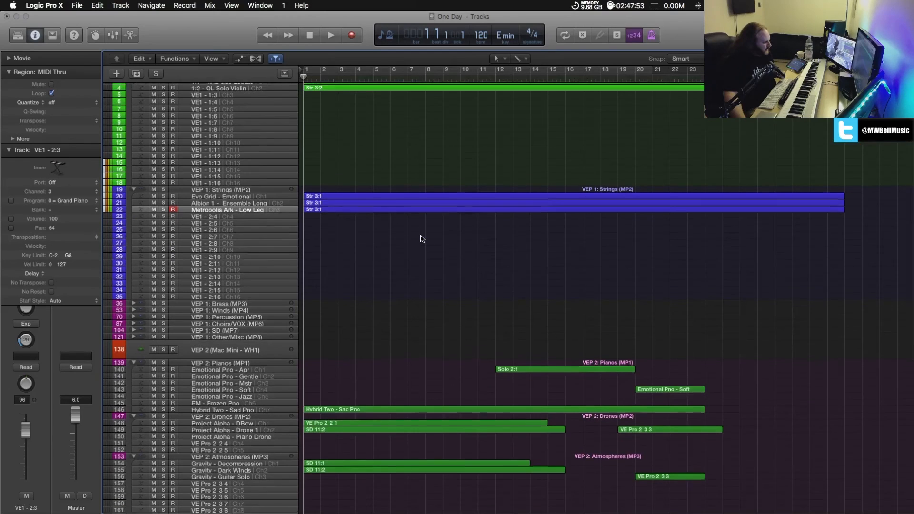
pyautogui.scroll(-2, 422, 238)
pyautogui.scroll(6, 421, 238)
pyautogui.scroll(-1, 450, 217)
pyautogui.scroll(1, 447, 213)
pyautogui.scroll(-5, 435, 208)
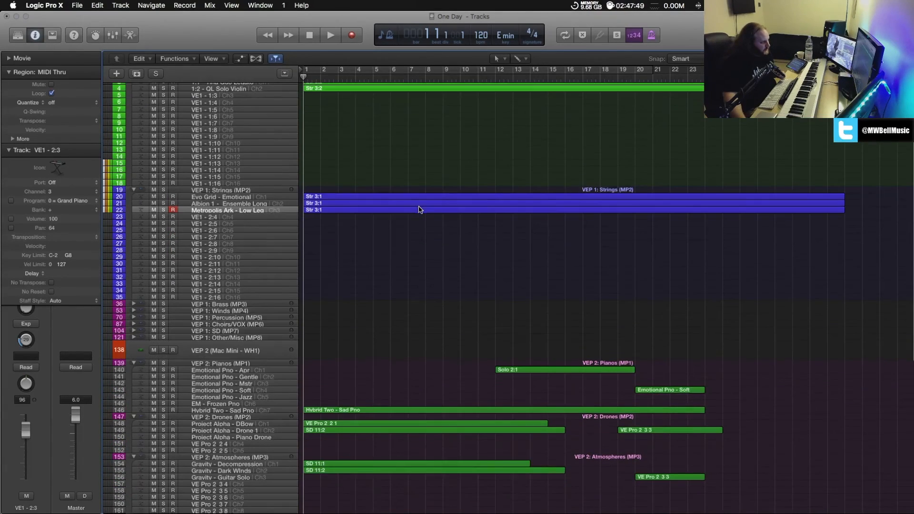
pyautogui.scroll(5, 412, 212)
pyautogui.scroll(-1, 413, 213)
pyautogui.scroll(-1, 413, 213)
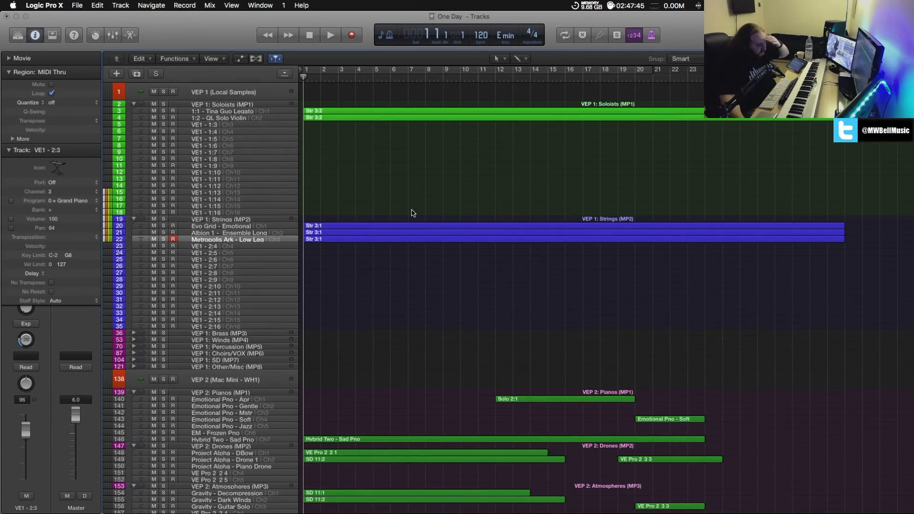